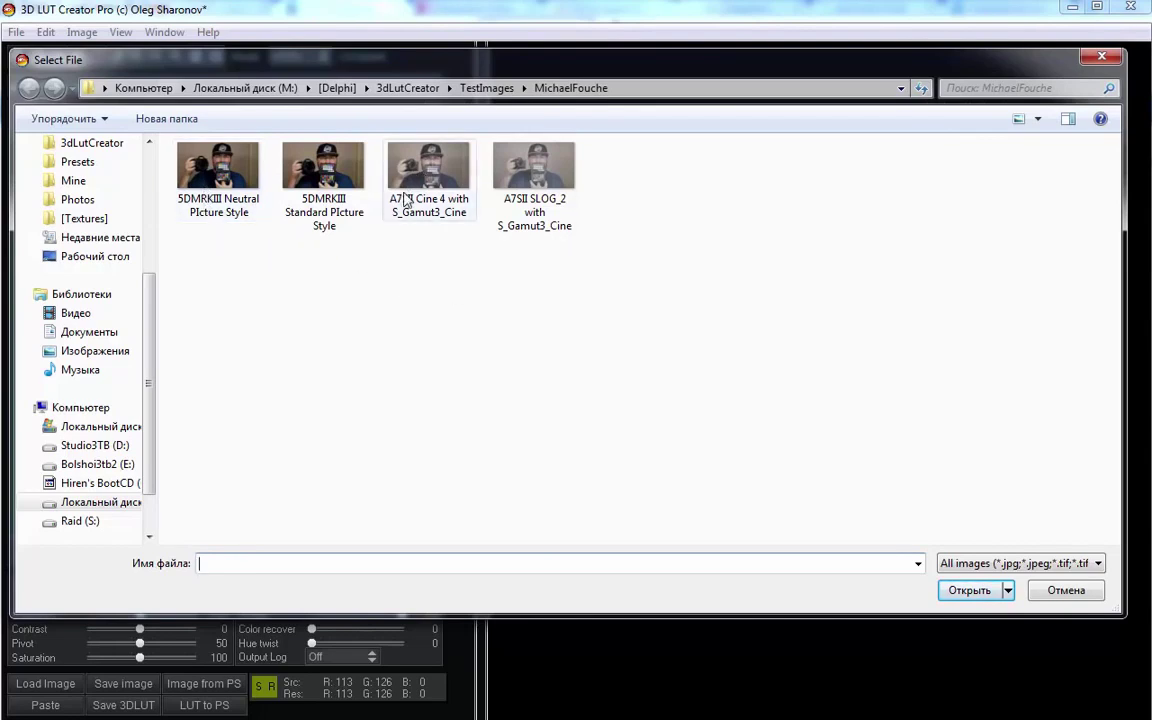
mouse_move(433, 218)
ctrl+scroll(430, 345, up, 2)
ctrl+scroll(432, 345, up, 2)
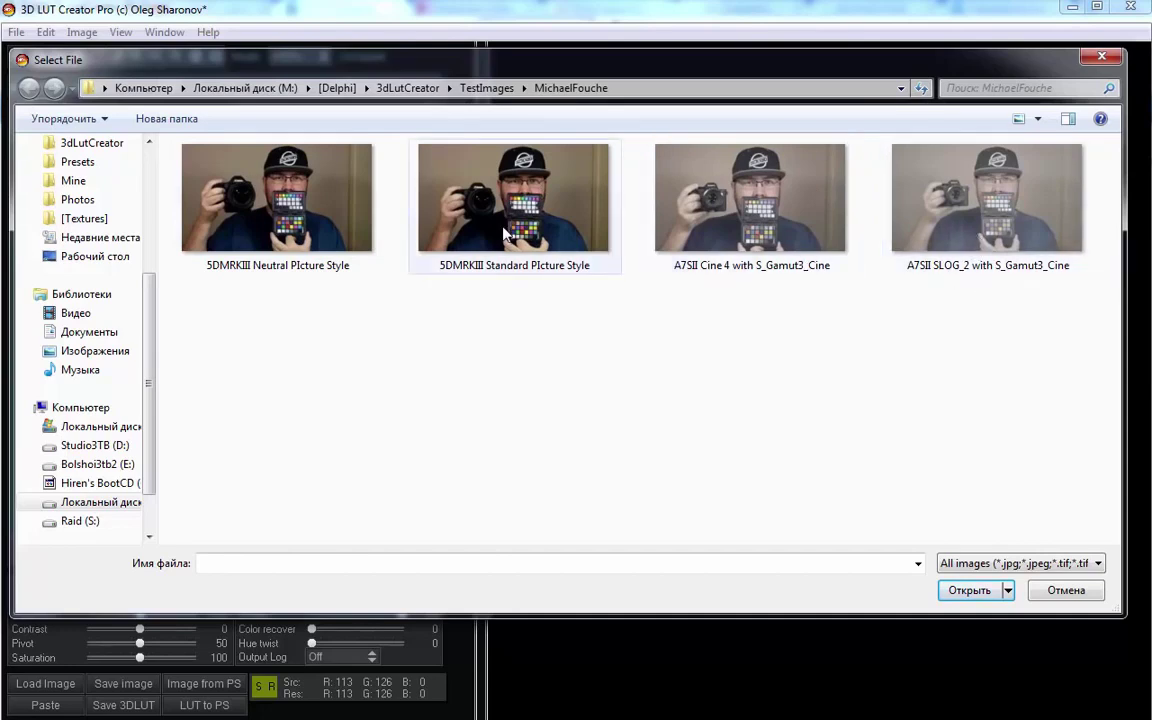
Step: Open the A7SII SLOG_2 image and overlay an X-Rite ColorChecker (Nov 2014+) chart grid
click(903, 210)
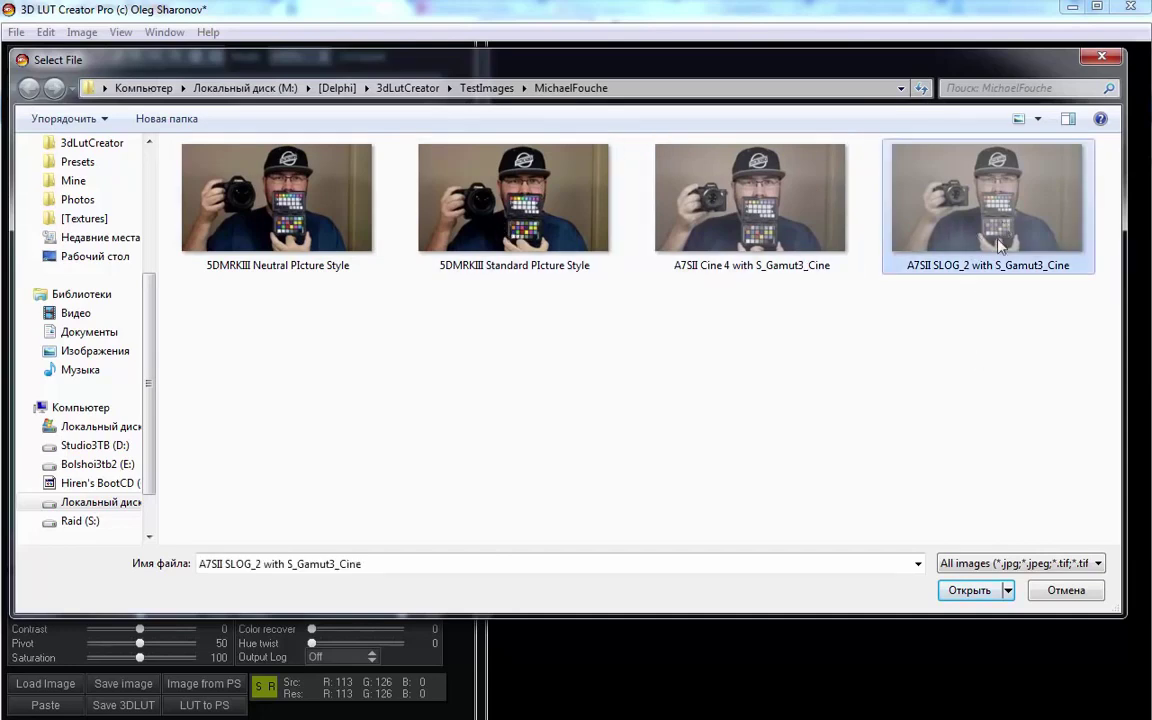
click(970, 591)
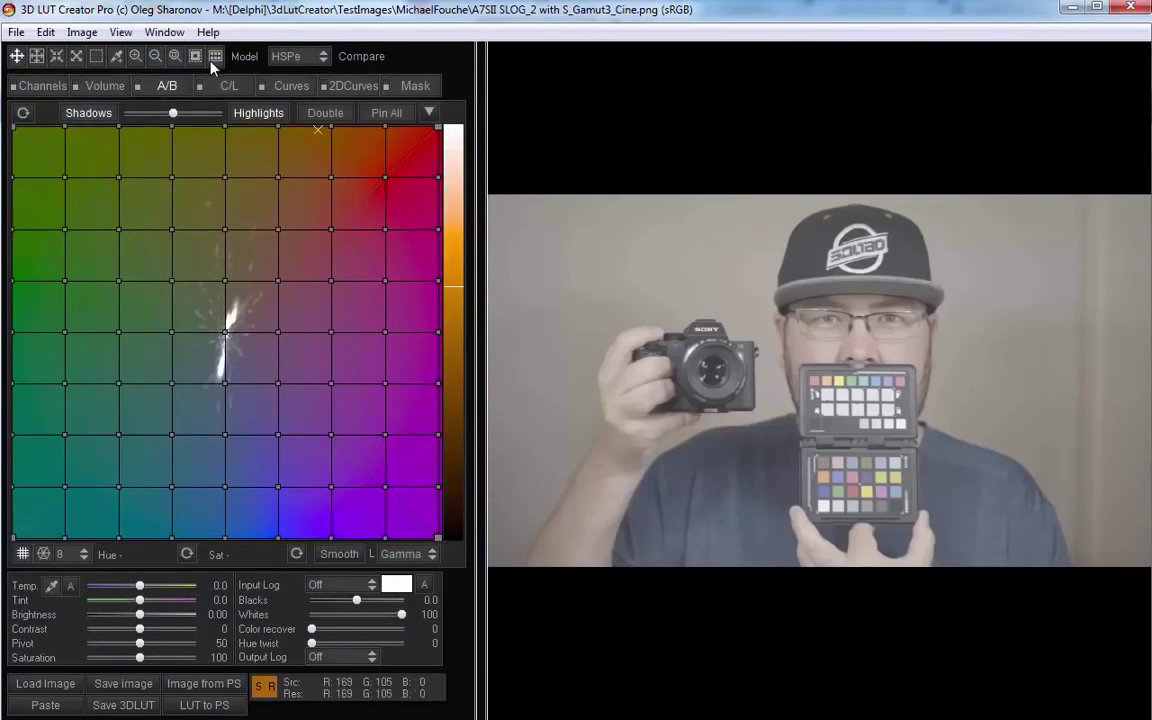
click(212, 60)
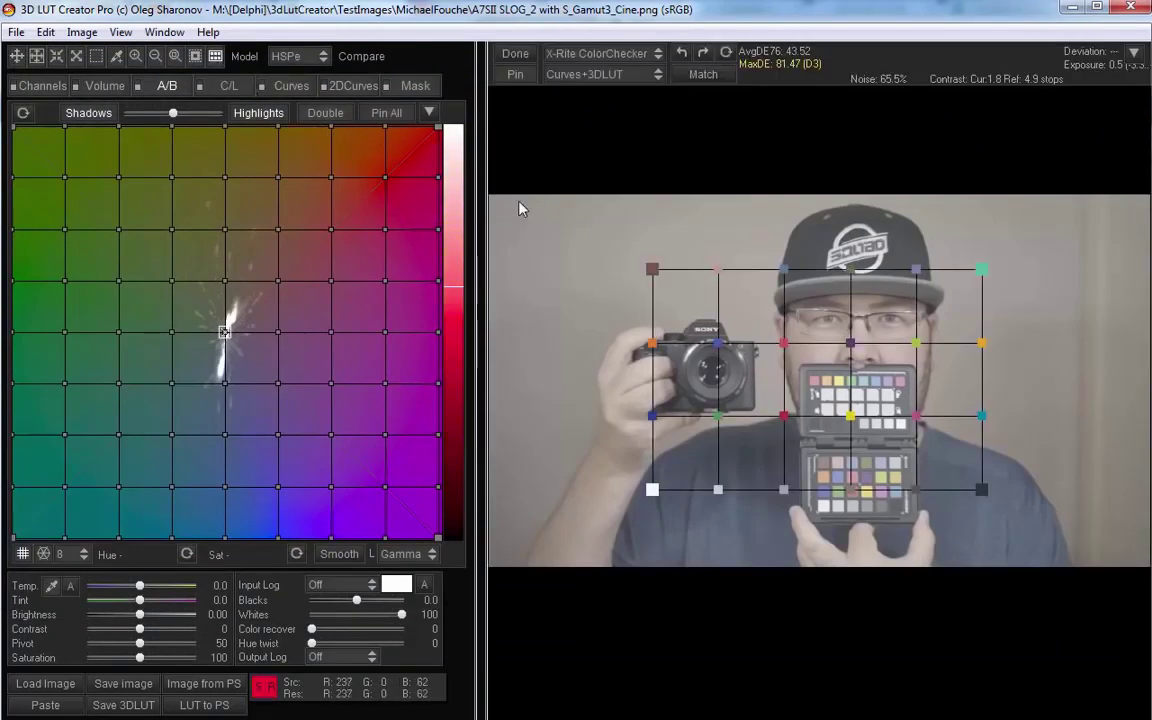
click(620, 53)
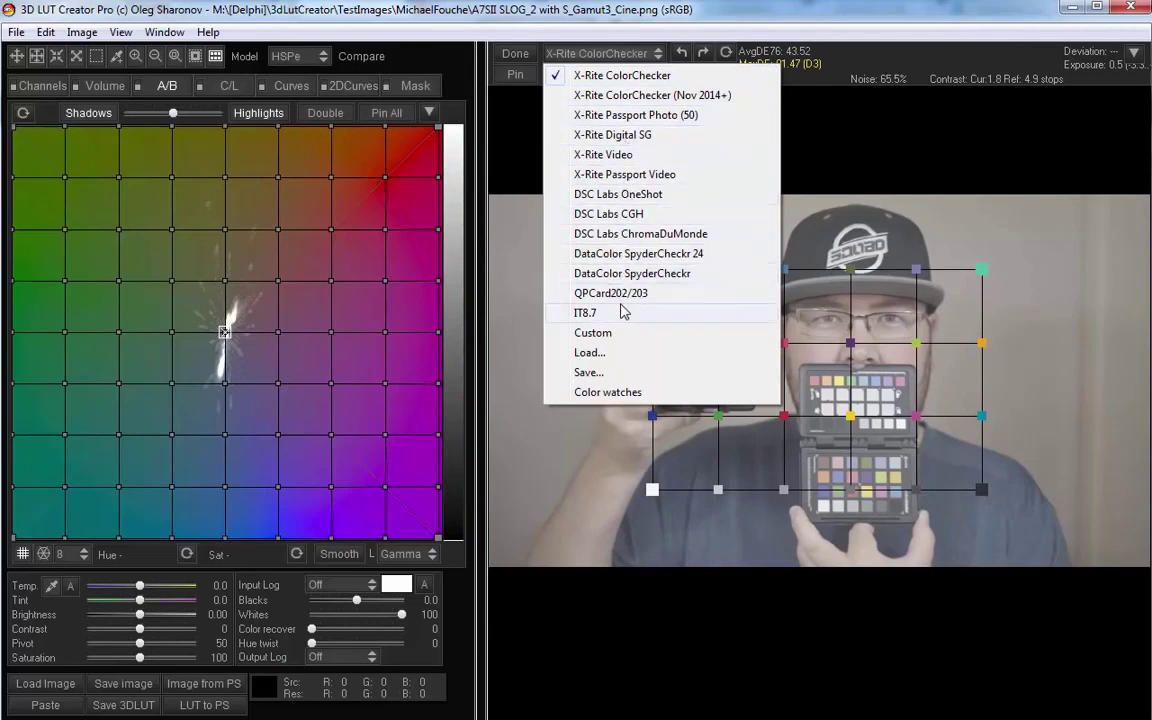
click(630, 95)
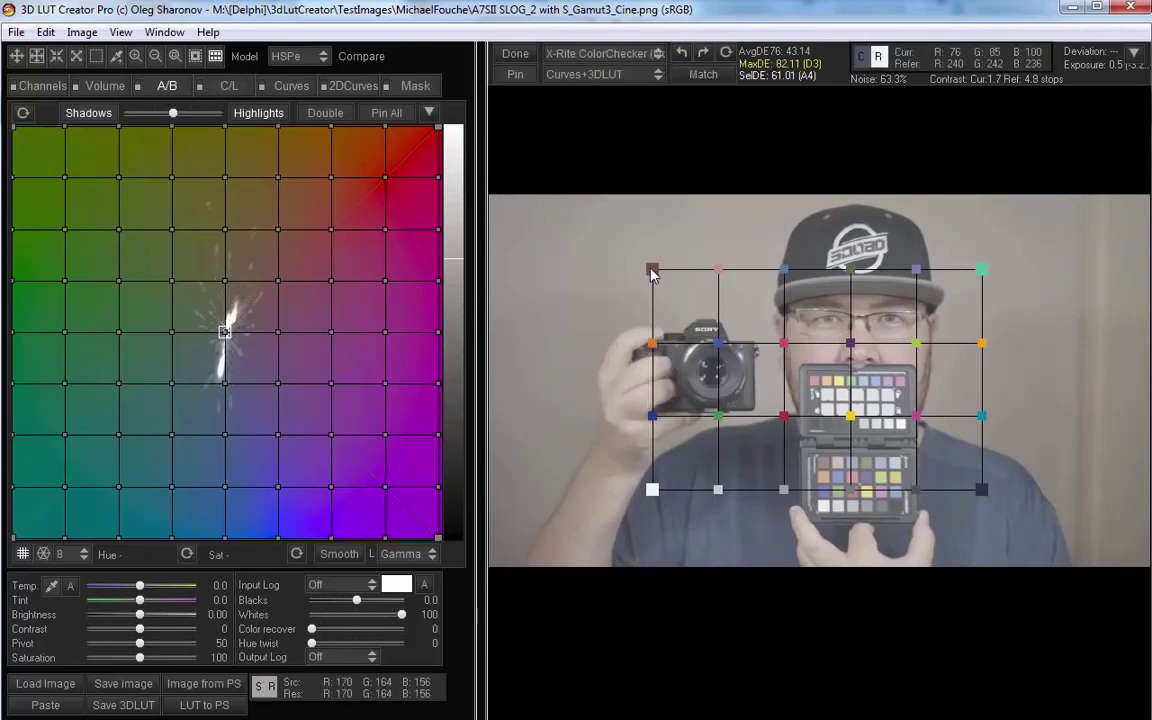
Step: Fit the grid corners onto the chart patches, then check the white and brown patch values
drag(652, 489, 822, 505)
drag(981, 489, 942, 492)
drag(981, 270, 895, 462)
drag(652, 269, 823, 463)
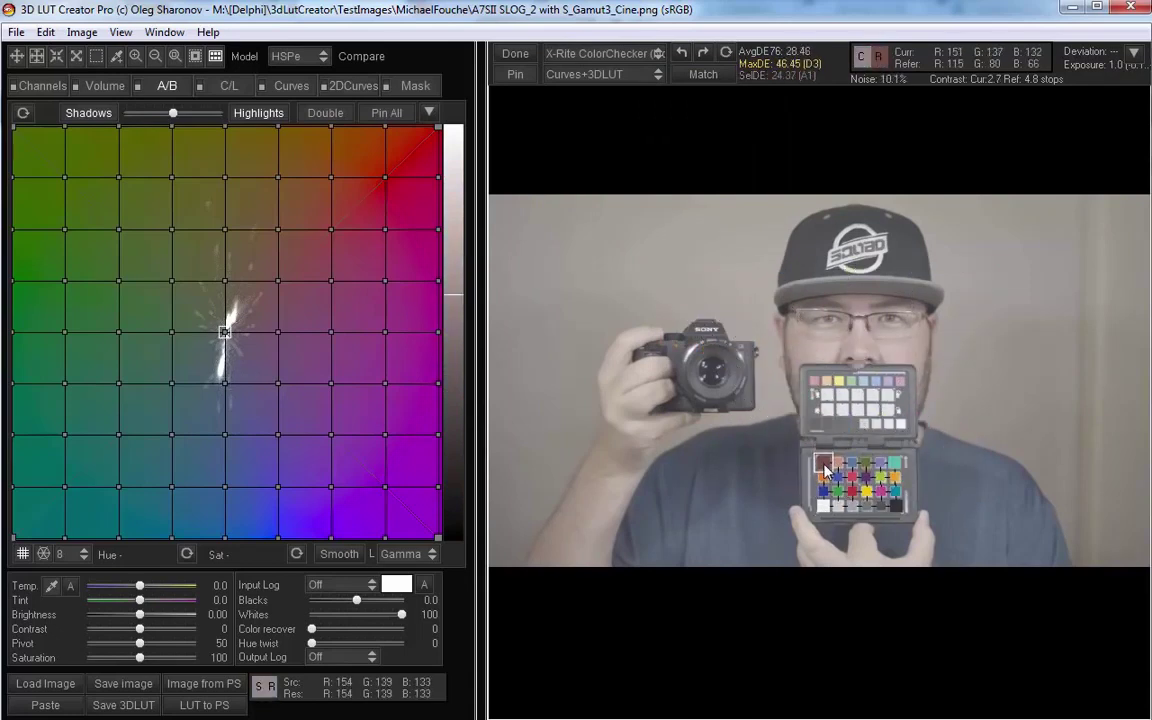
scroll(855, 632, up, 3)
click(828, 655)
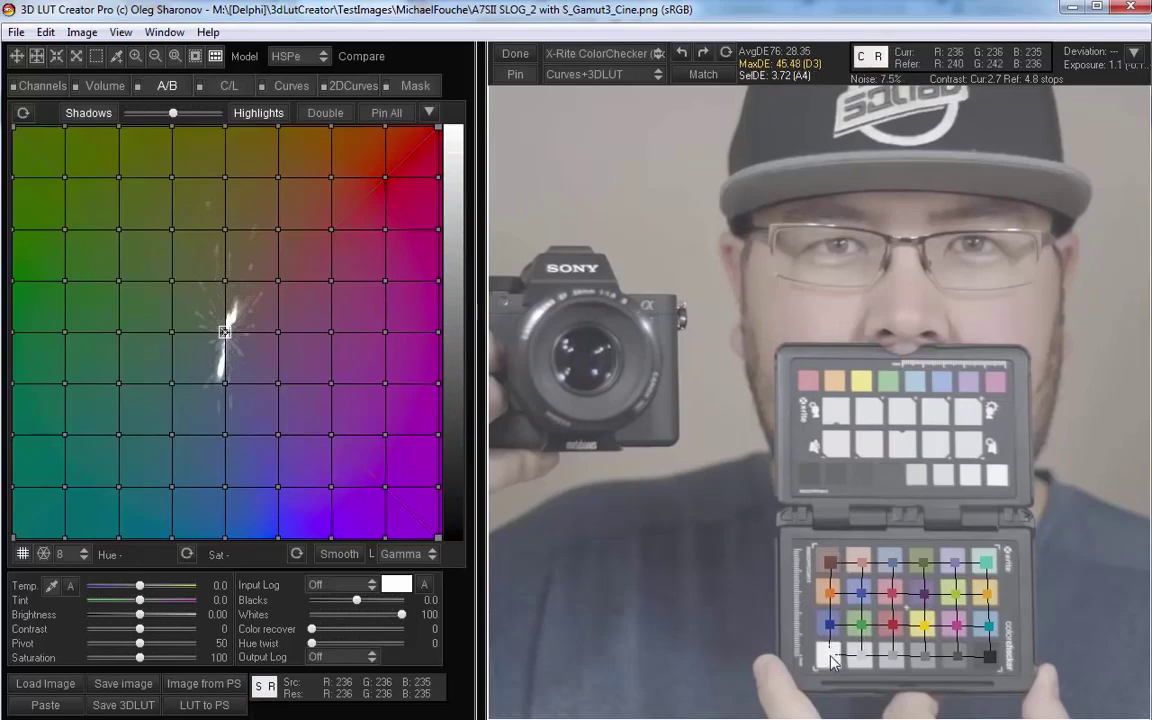
click(829, 561)
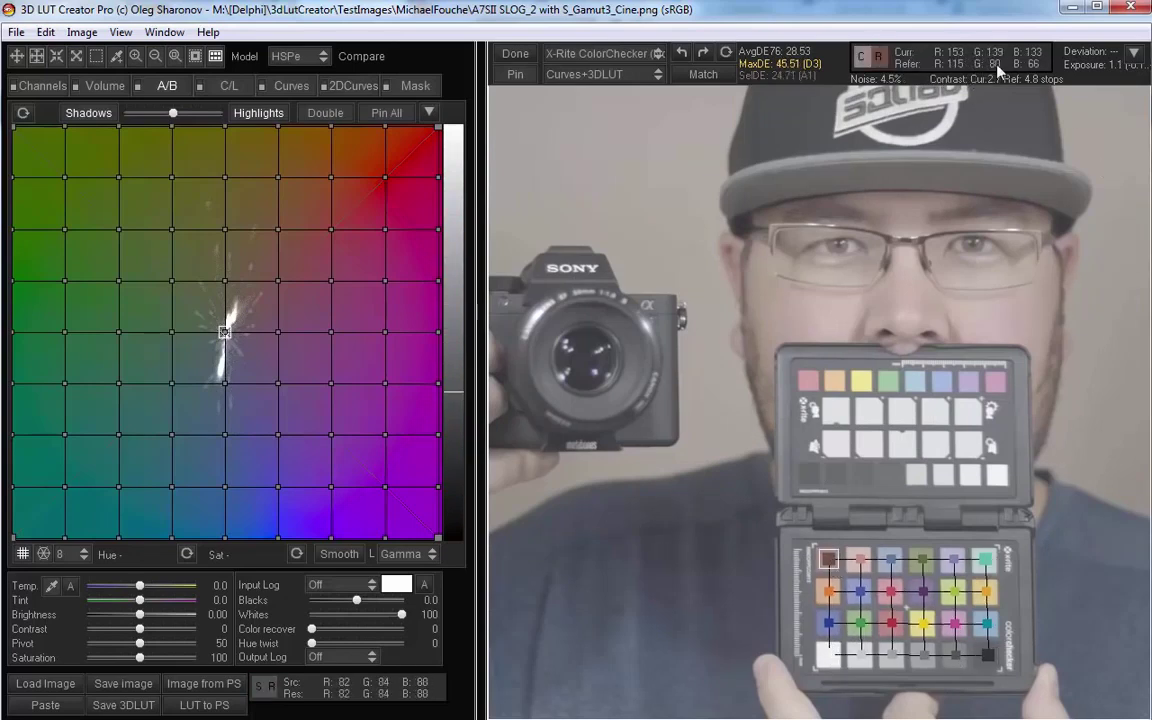
Step: Switch the current and reference patch readouts from RGB to LAB values
click(950, 53)
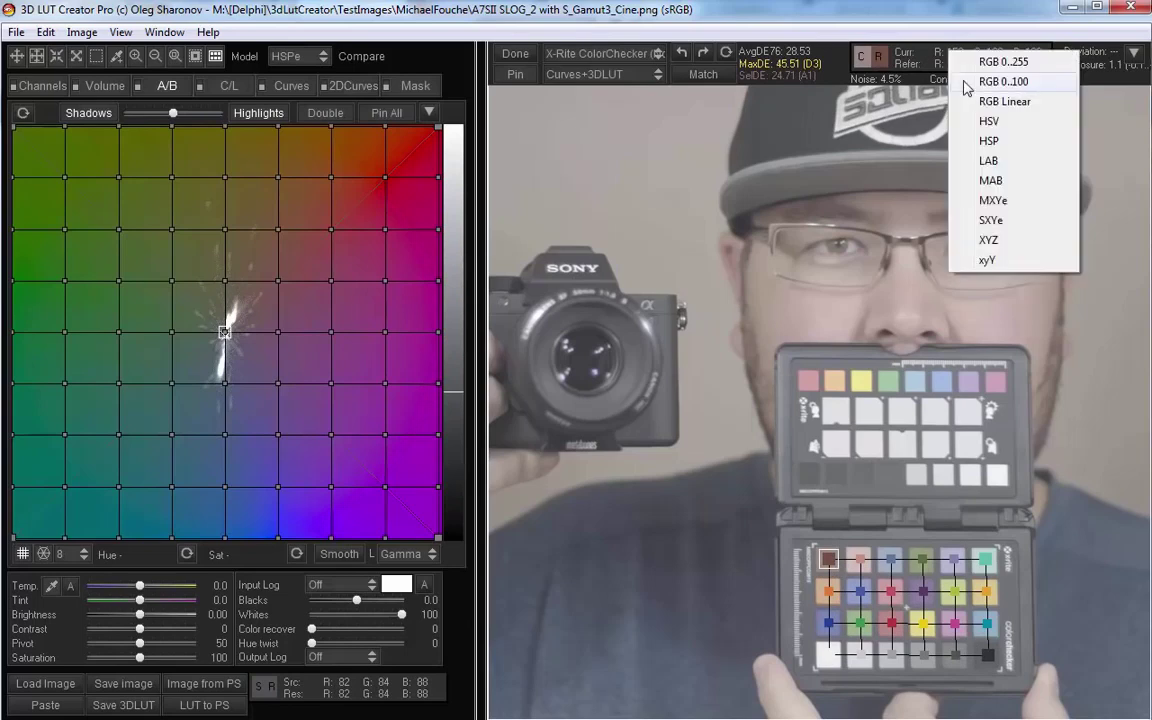
click(978, 160)
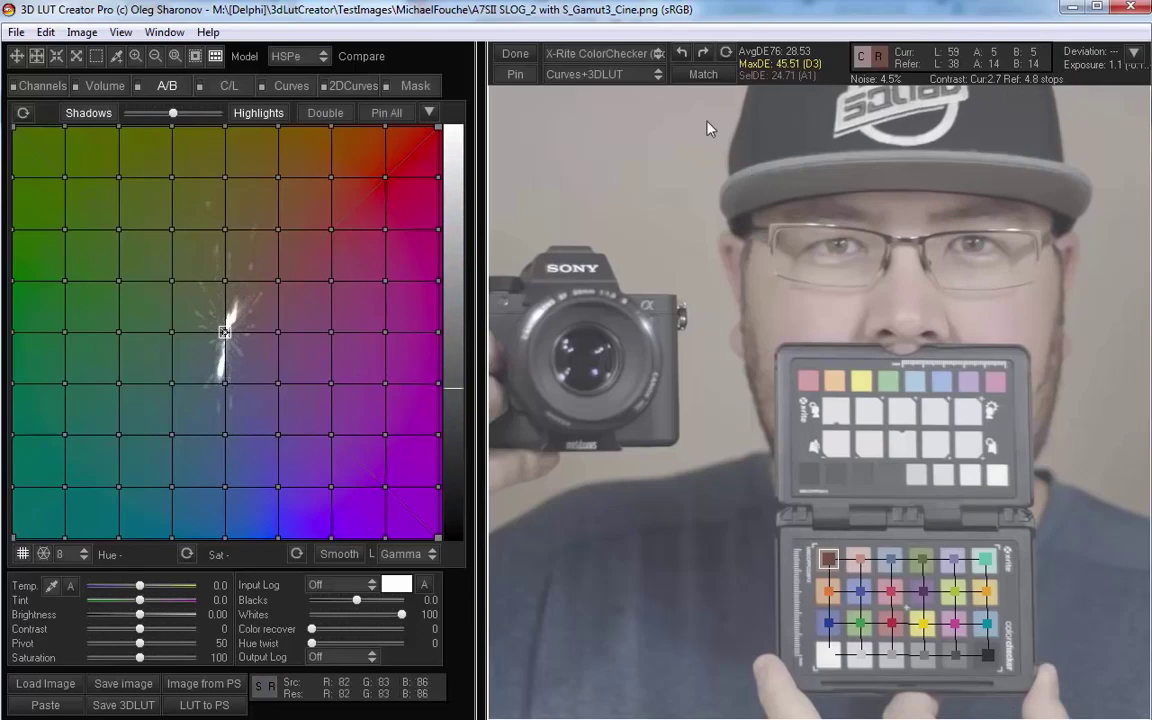
click(630, 74)
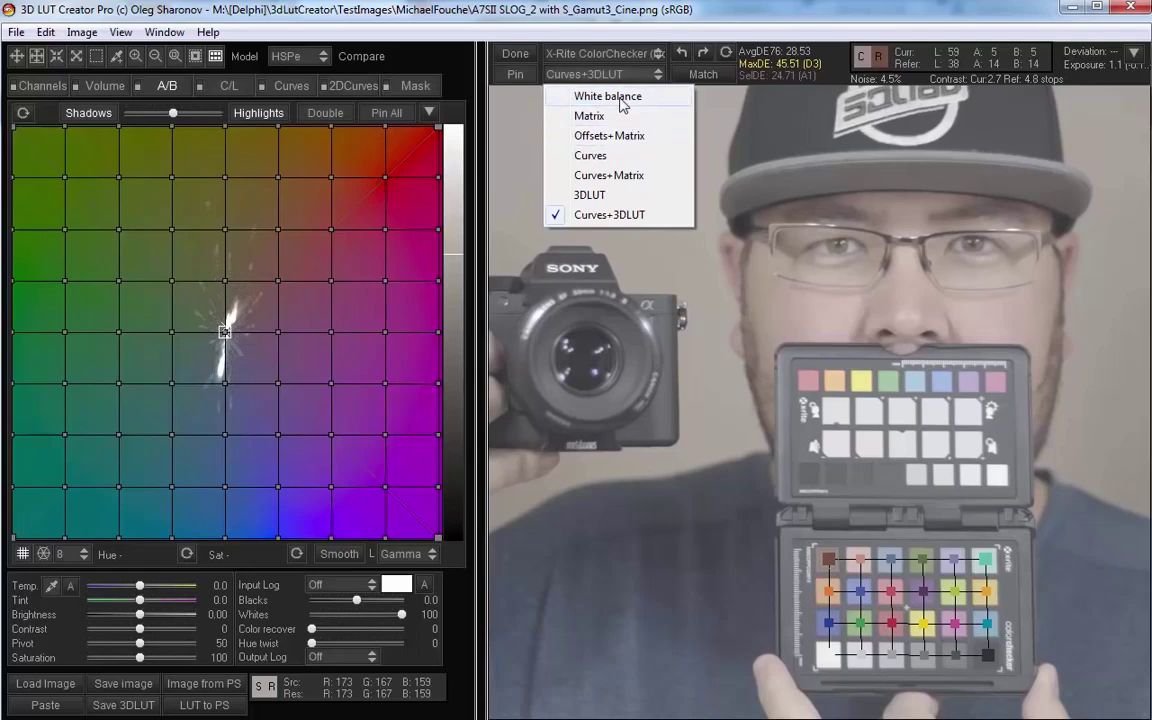
Step: Run a White balance chart match, then set the matching method to Offsets+Matrix
click(614, 97)
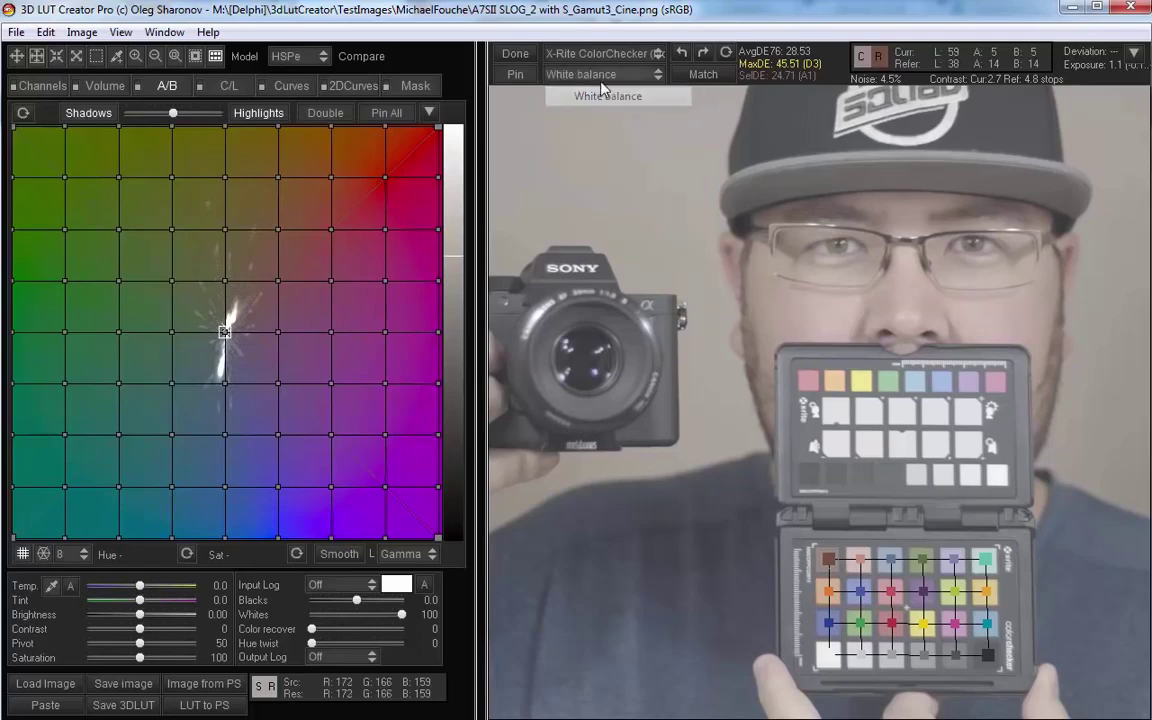
click(700, 80)
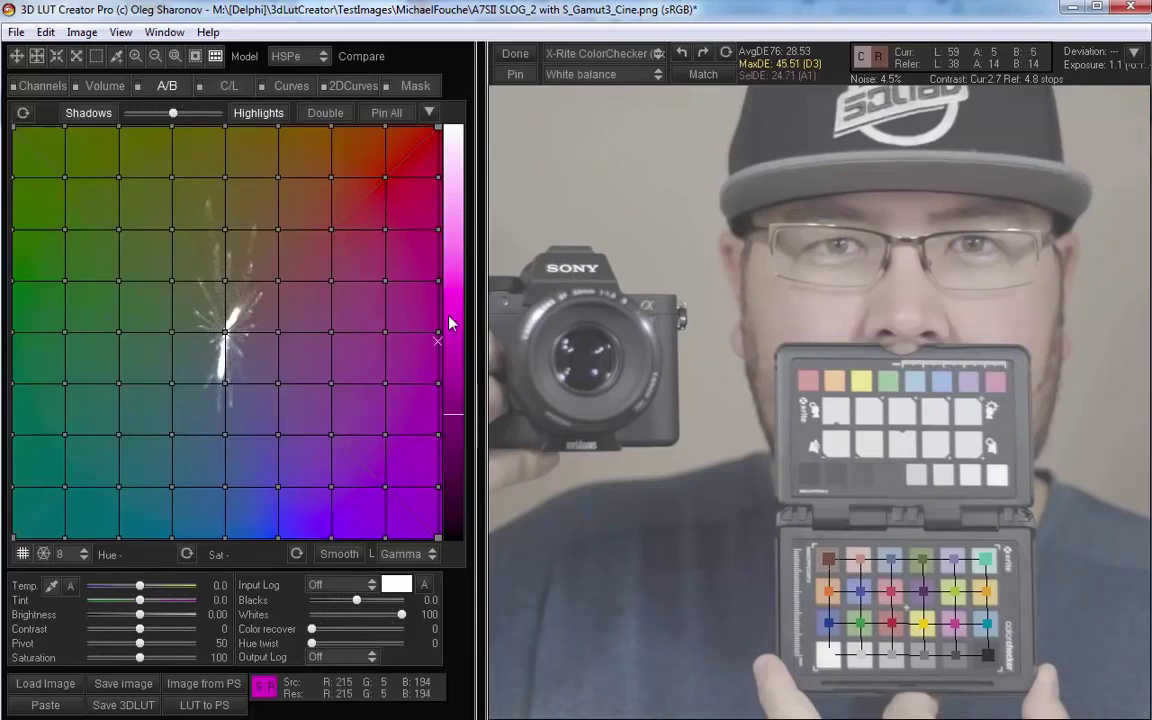
click(600, 74)
click(603, 117)
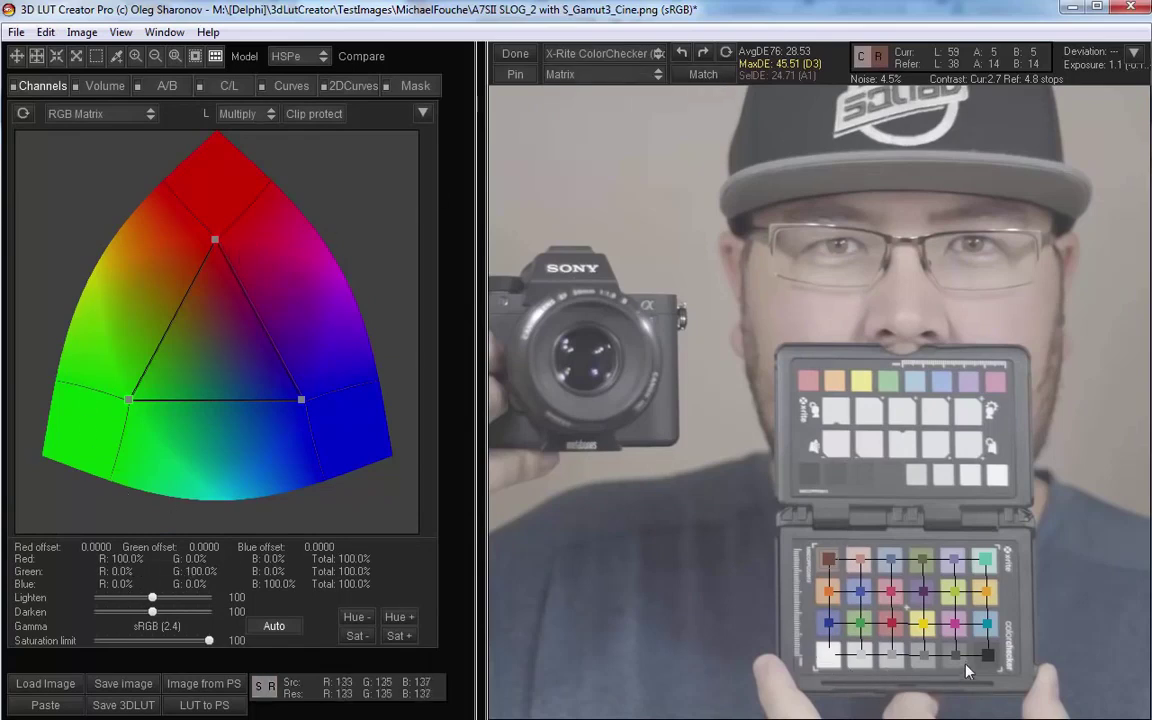
click(611, 76)
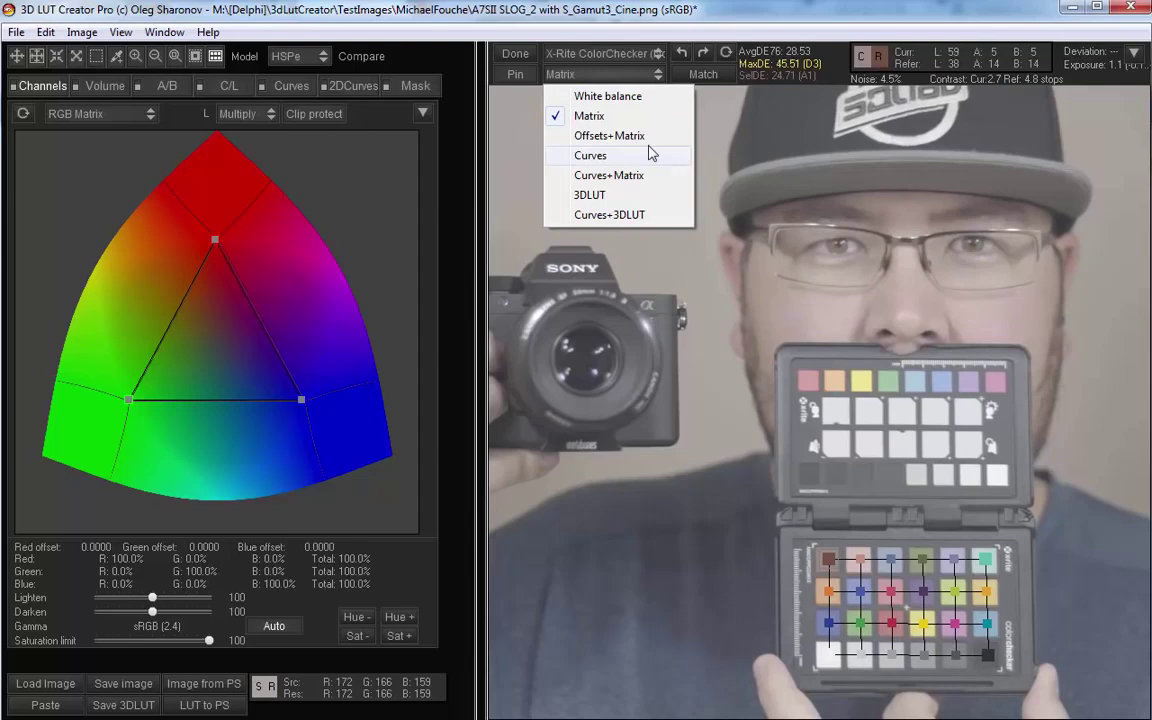
click(600, 137)
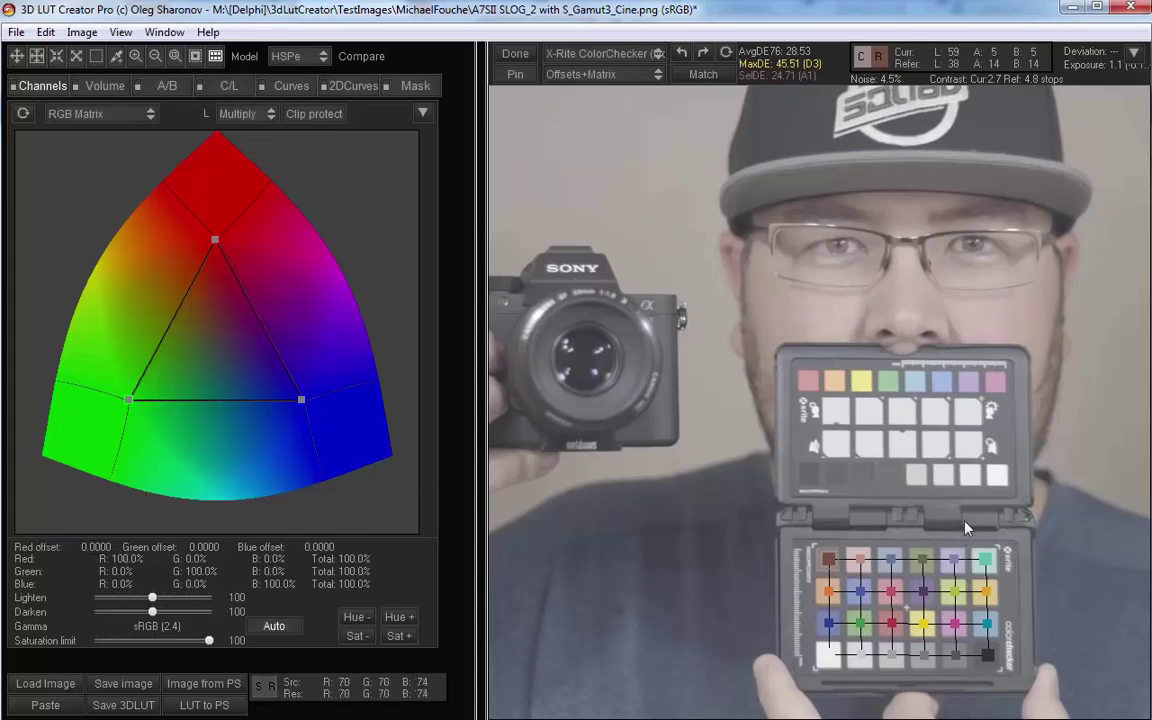
Step: Match with Curves, cutting average DE76 from 28.53 to 15.00, and view the Red curve
click(652, 76)
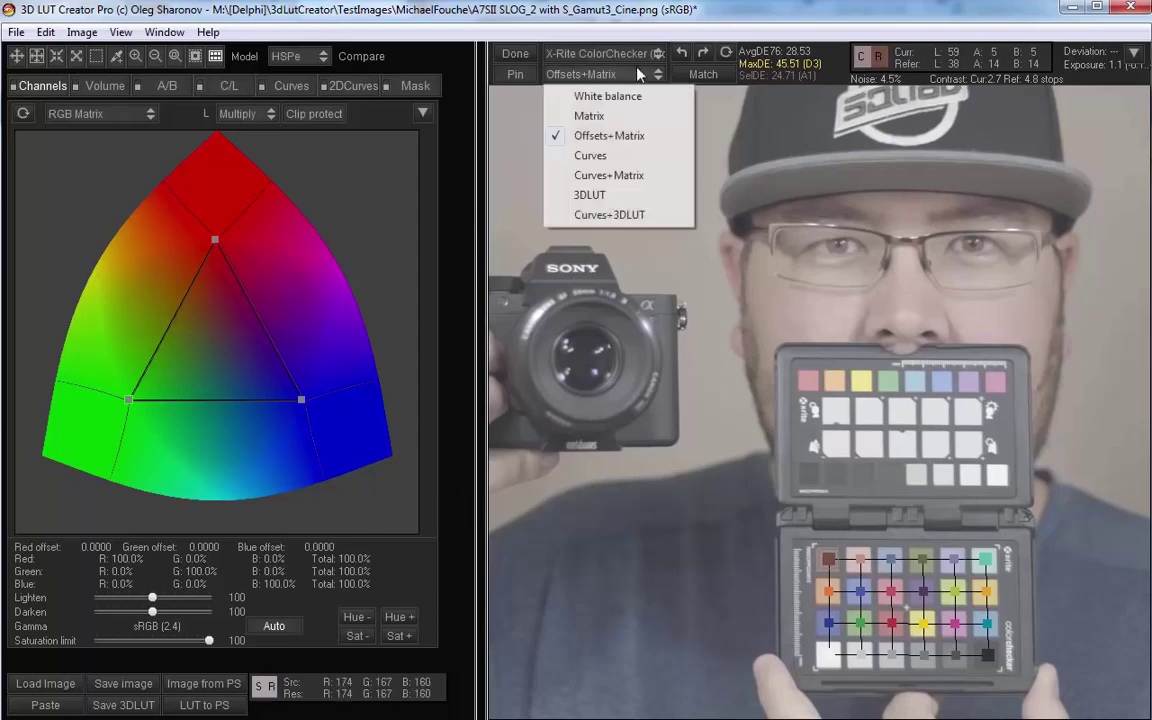
click(604, 157)
click(286, 86)
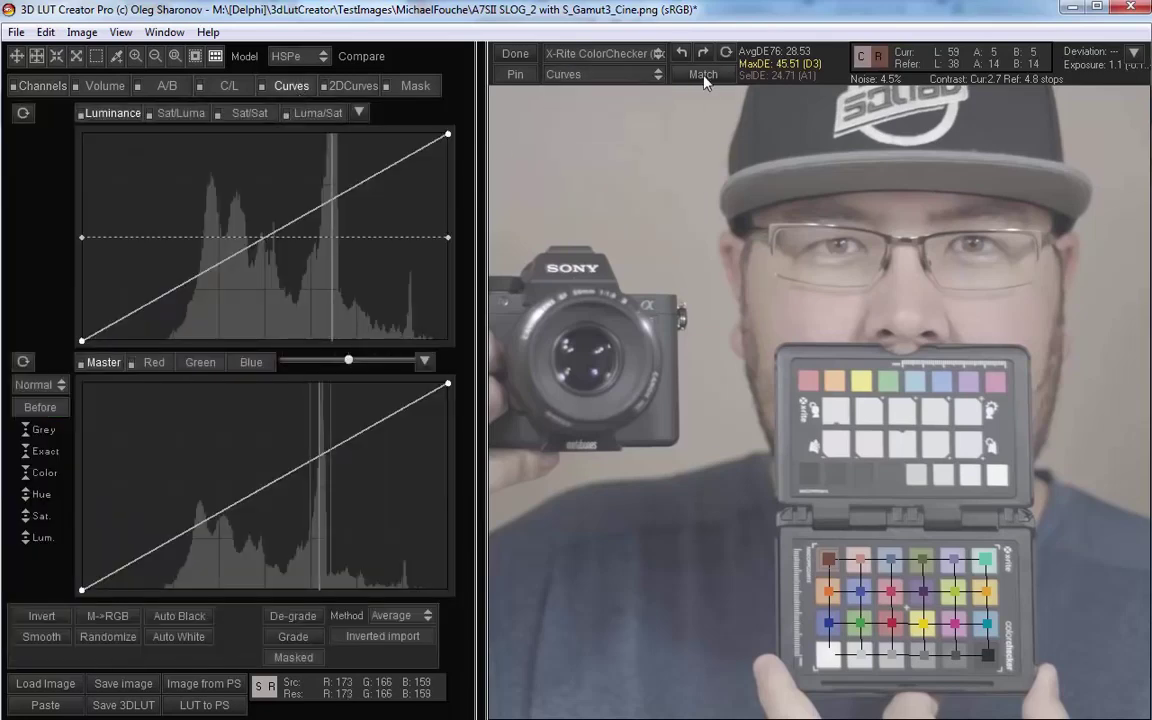
click(704, 78)
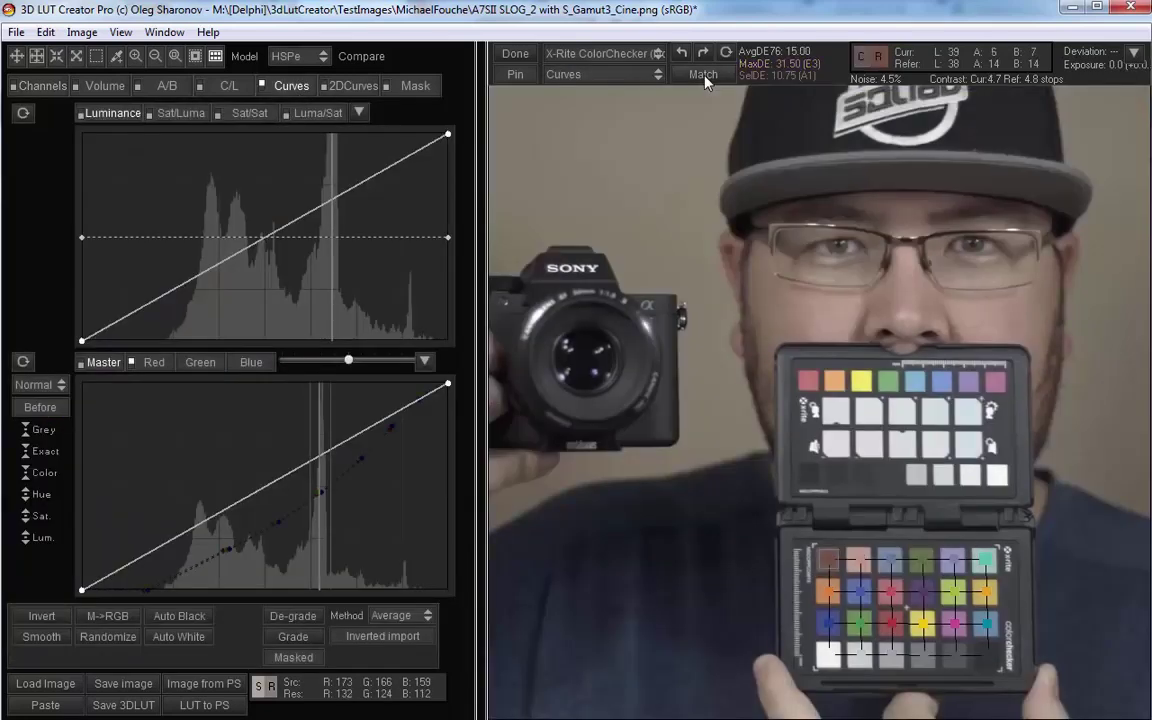
click(157, 366)
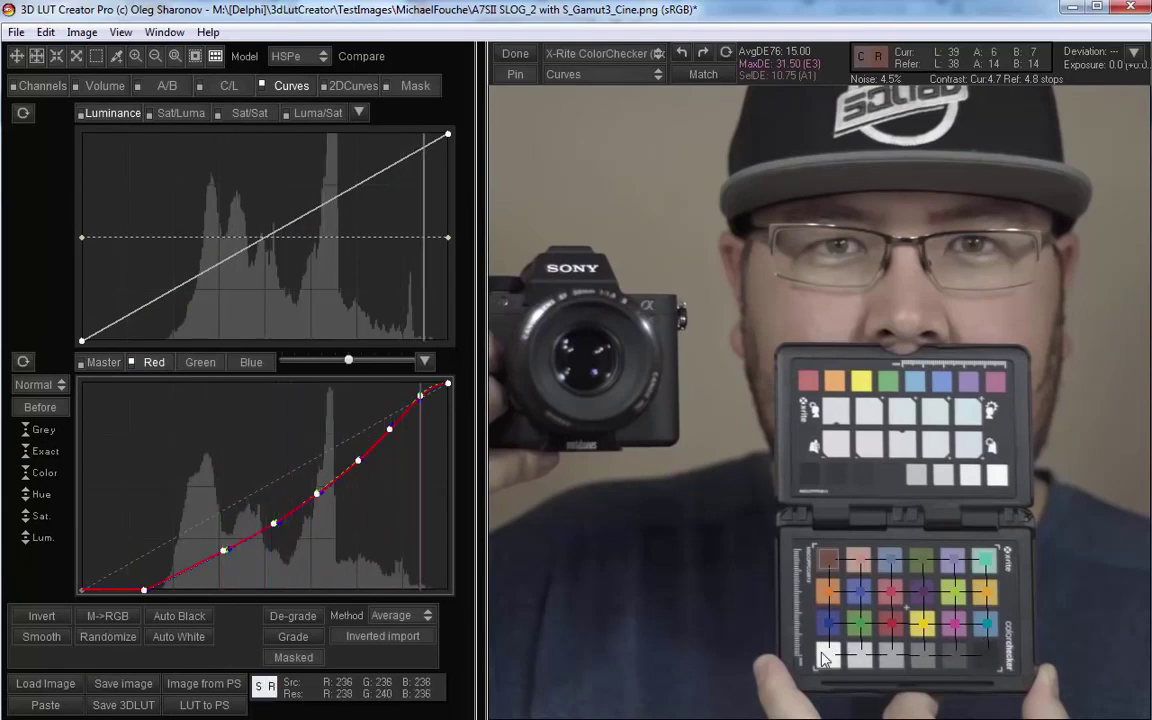
Step: Change the matching method from Curves to Curves+Matrix and review the Channels matrix
click(618, 76)
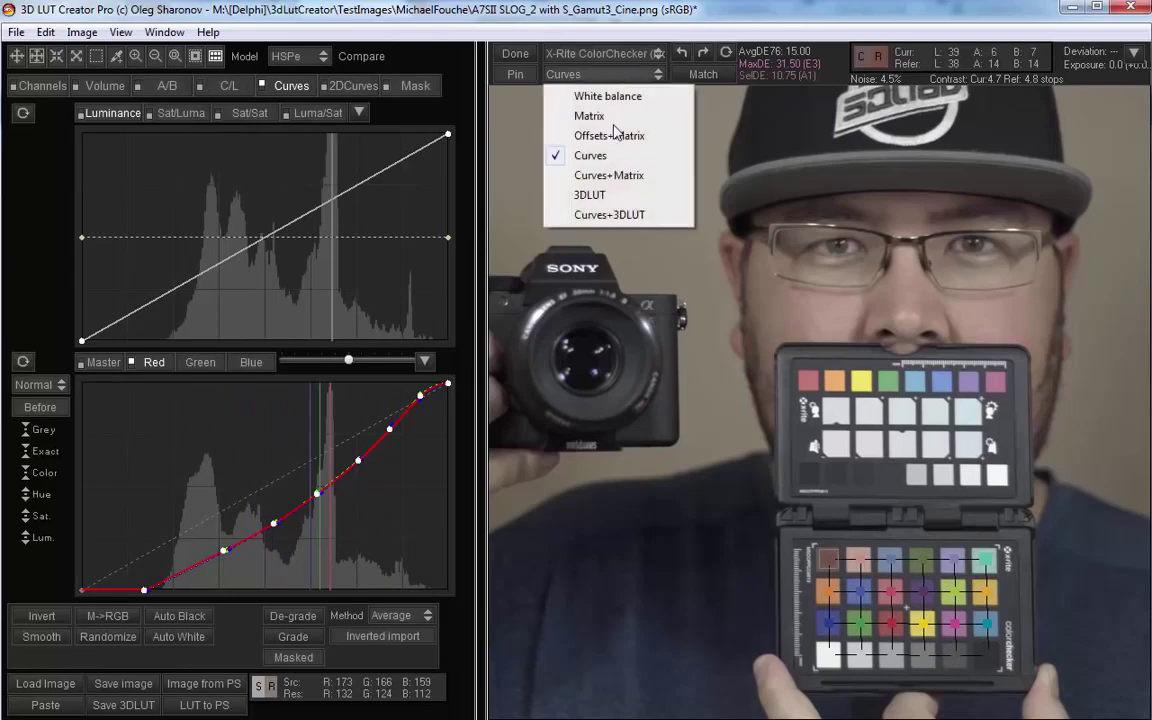
click(596, 177)
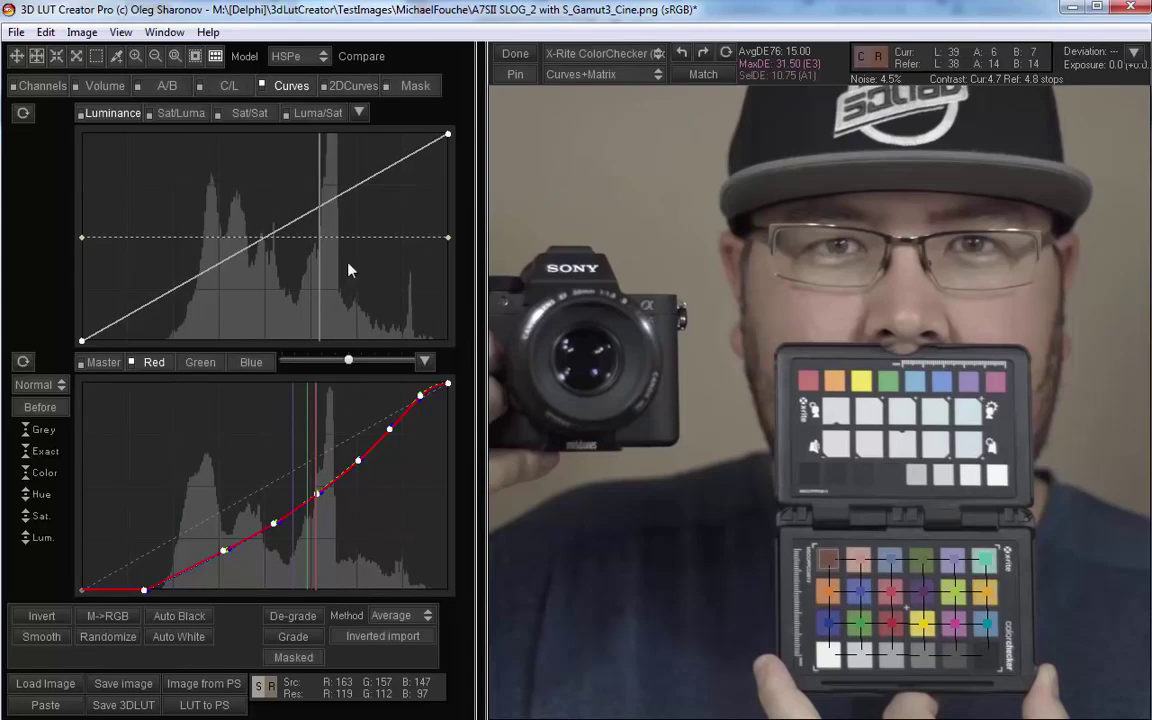
click(44, 85)
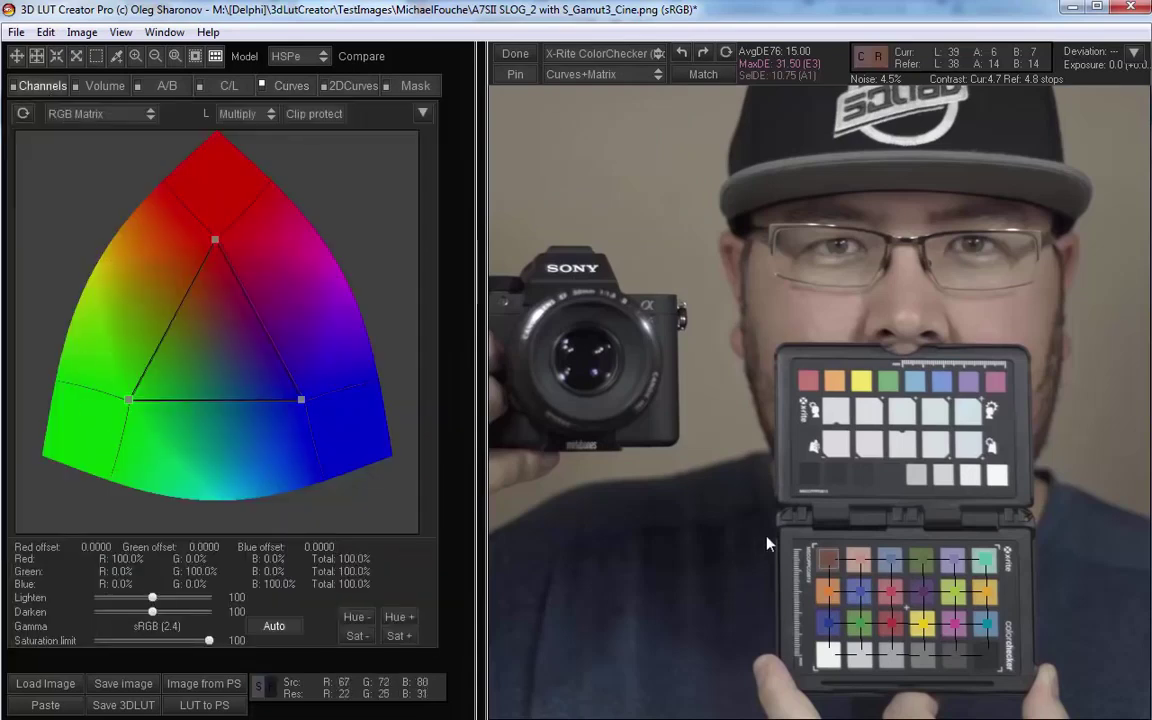
click(270, 86)
click(595, 74)
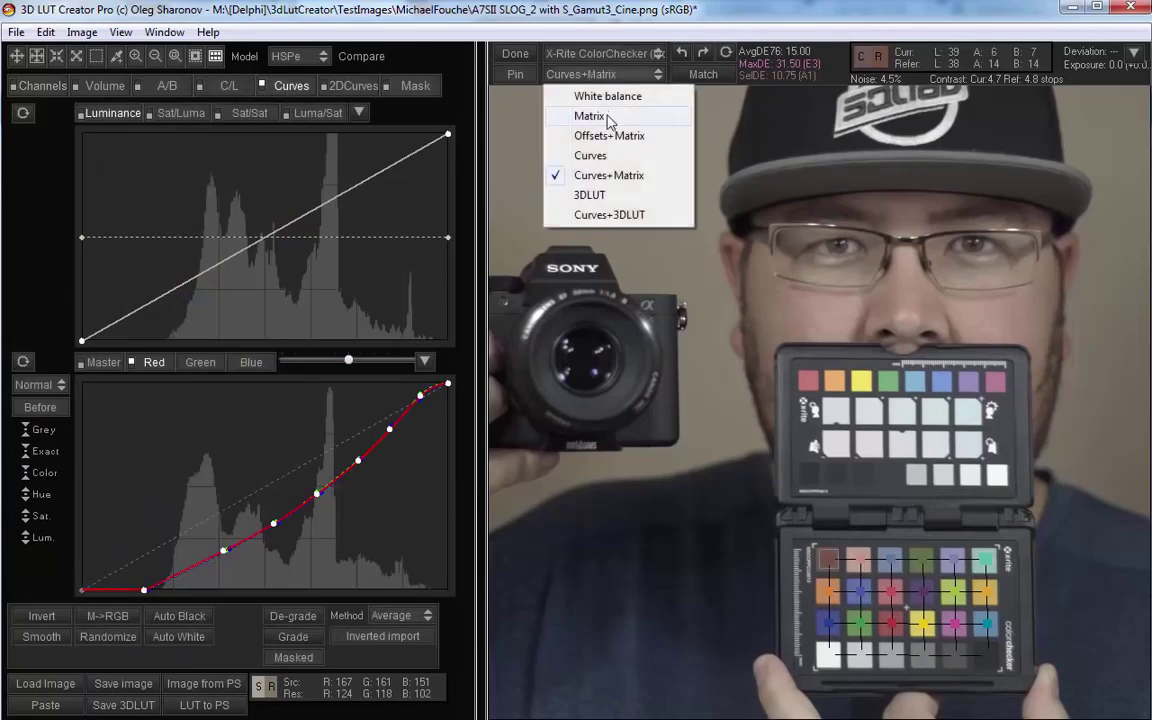
Step: Match with Curves+3DLUT, dropping average DE76 from 15.00 to 2.03 and max DE to 6.08
click(605, 216)
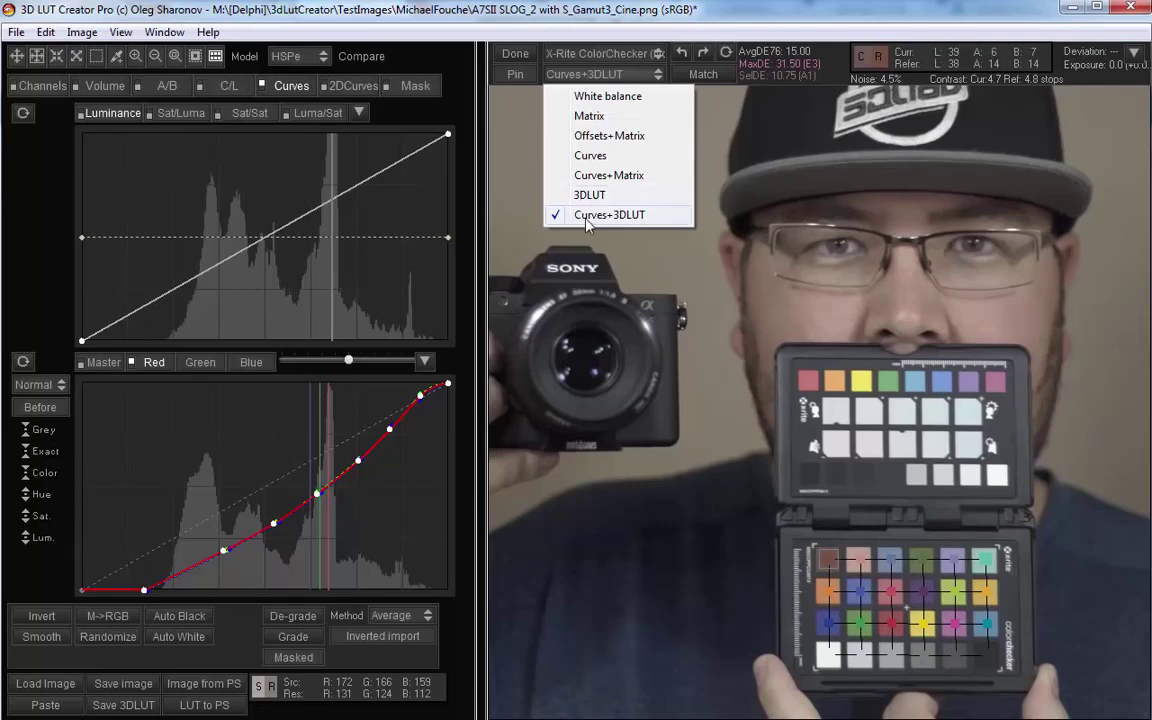
click(617, 216)
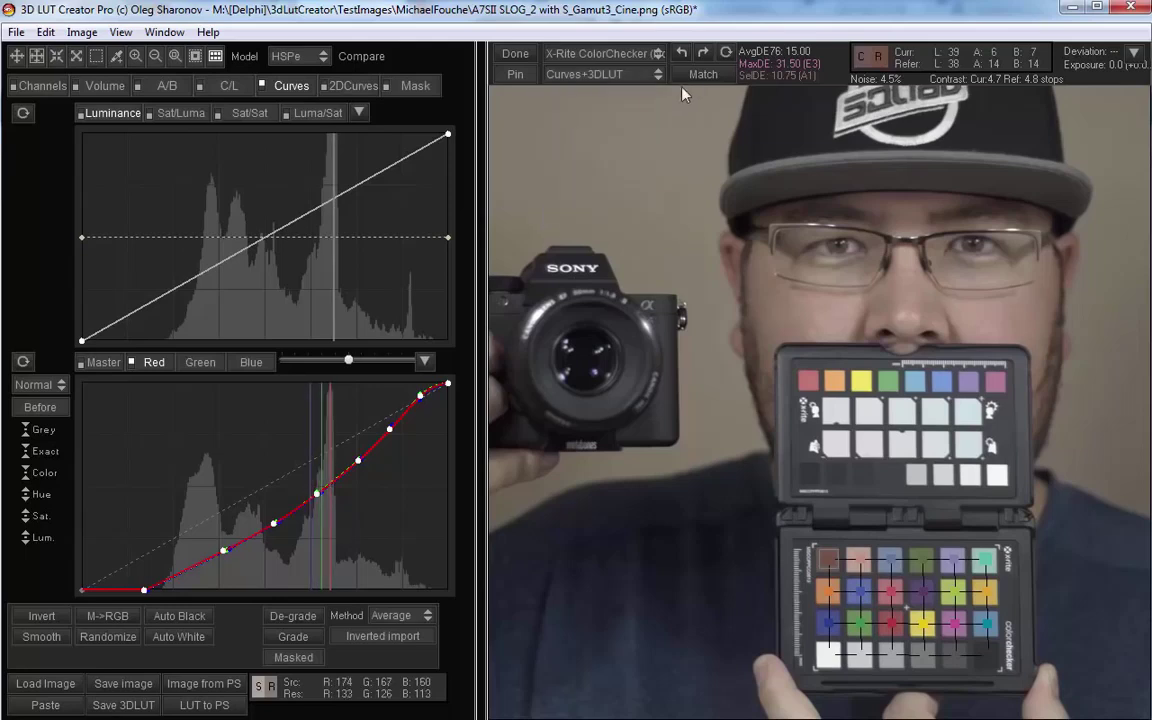
click(697, 76)
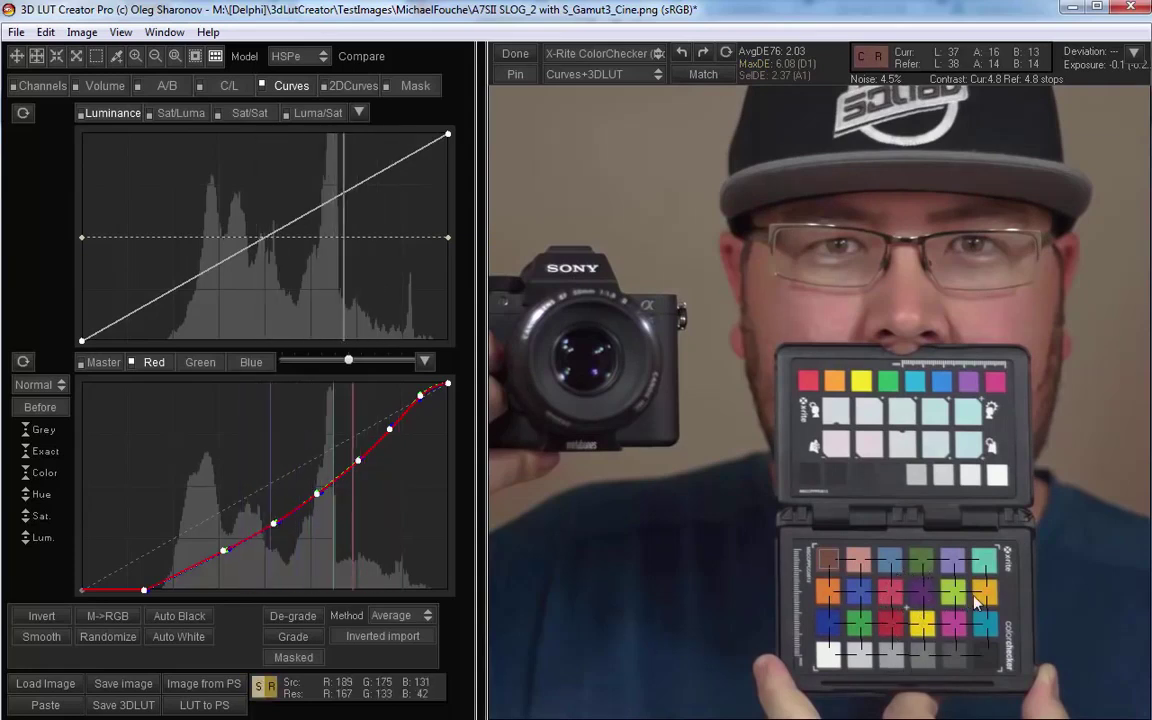
Step: Keep X-Rite ColorChecker (Nov 2014+) as the chart type
scroll(978, 600, down, 3)
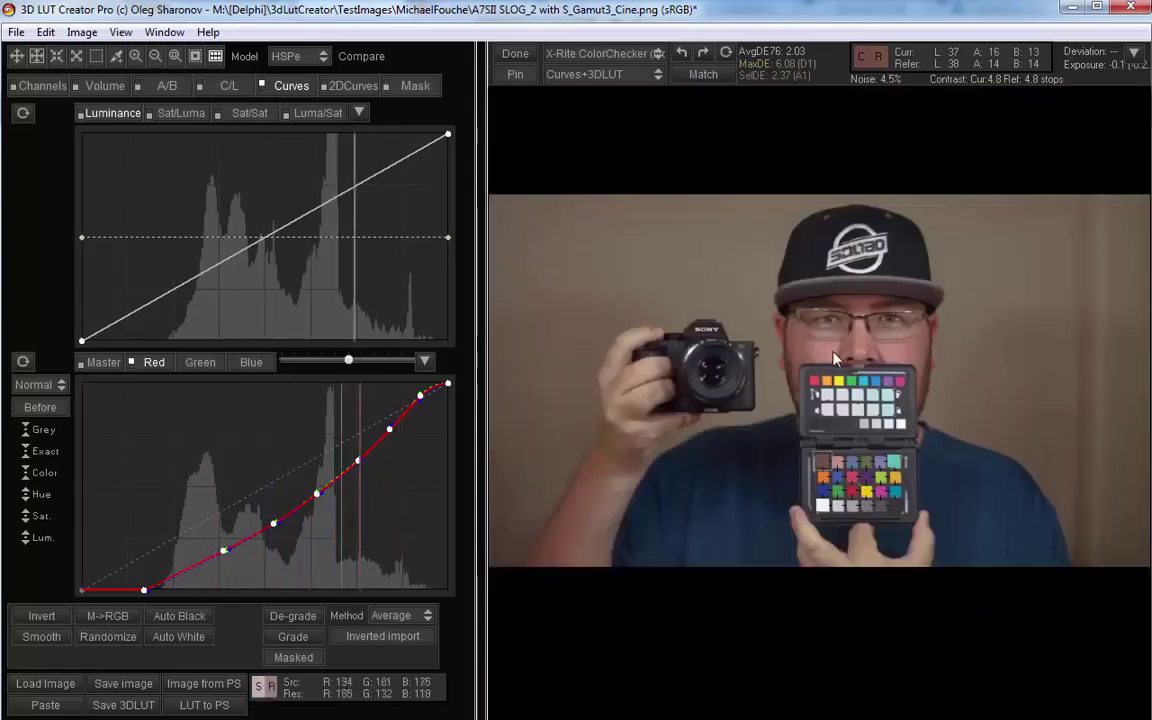
click(600, 54)
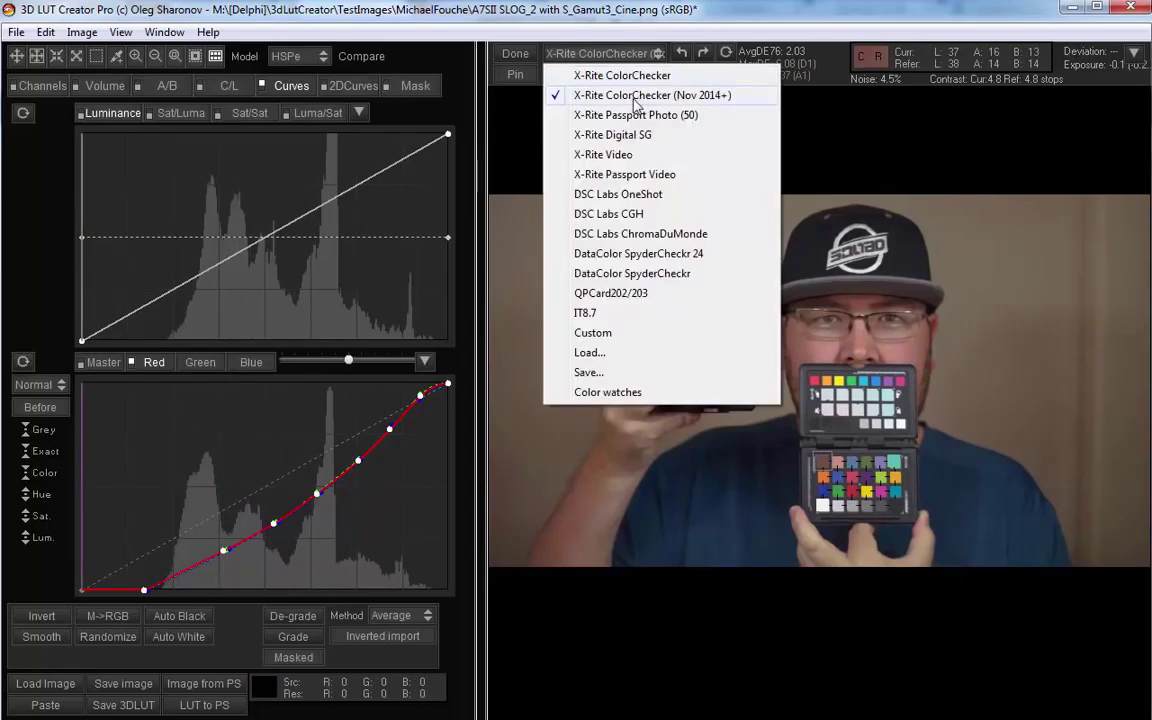
click(634, 97)
Step: Load the Canon 5DMRKIII Standard Picture Style image as the reference image
click(17, 32)
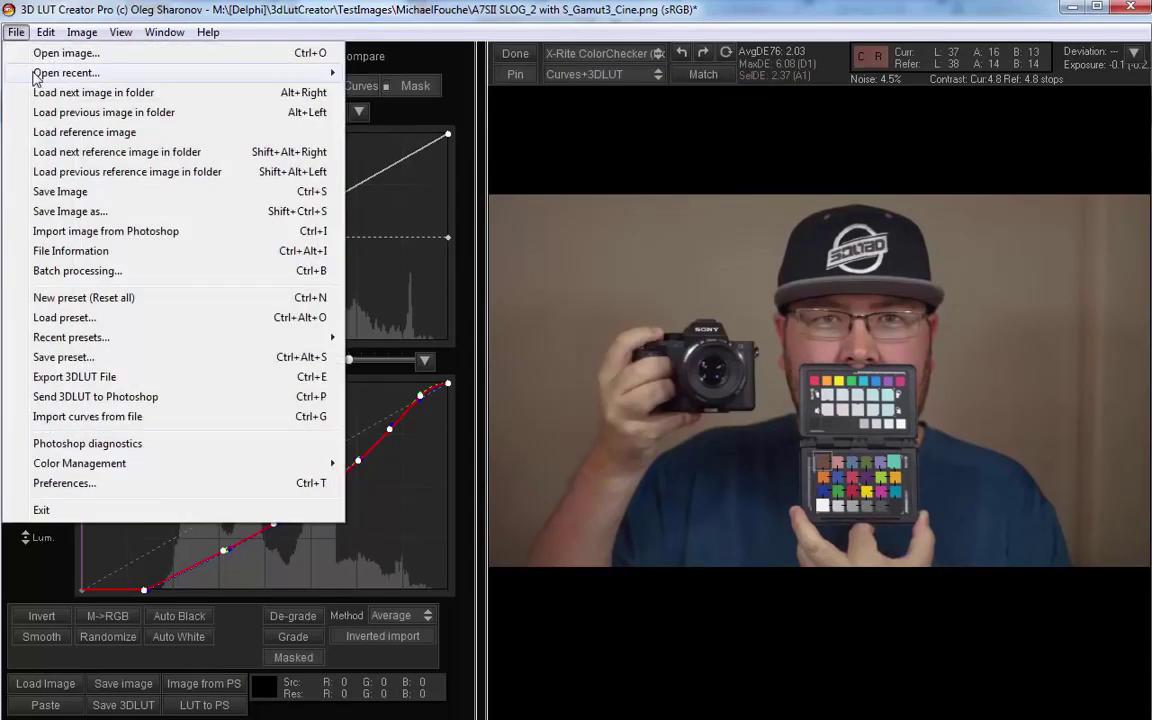
click(40, 54)
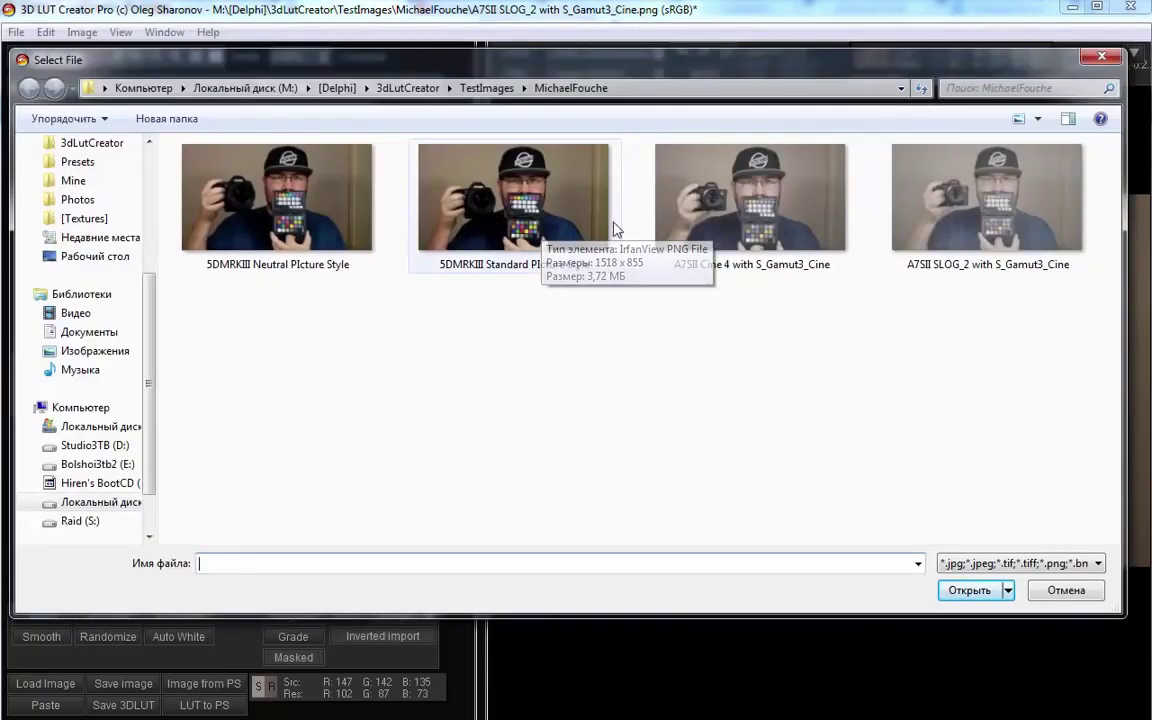
click(557, 183)
click(966, 590)
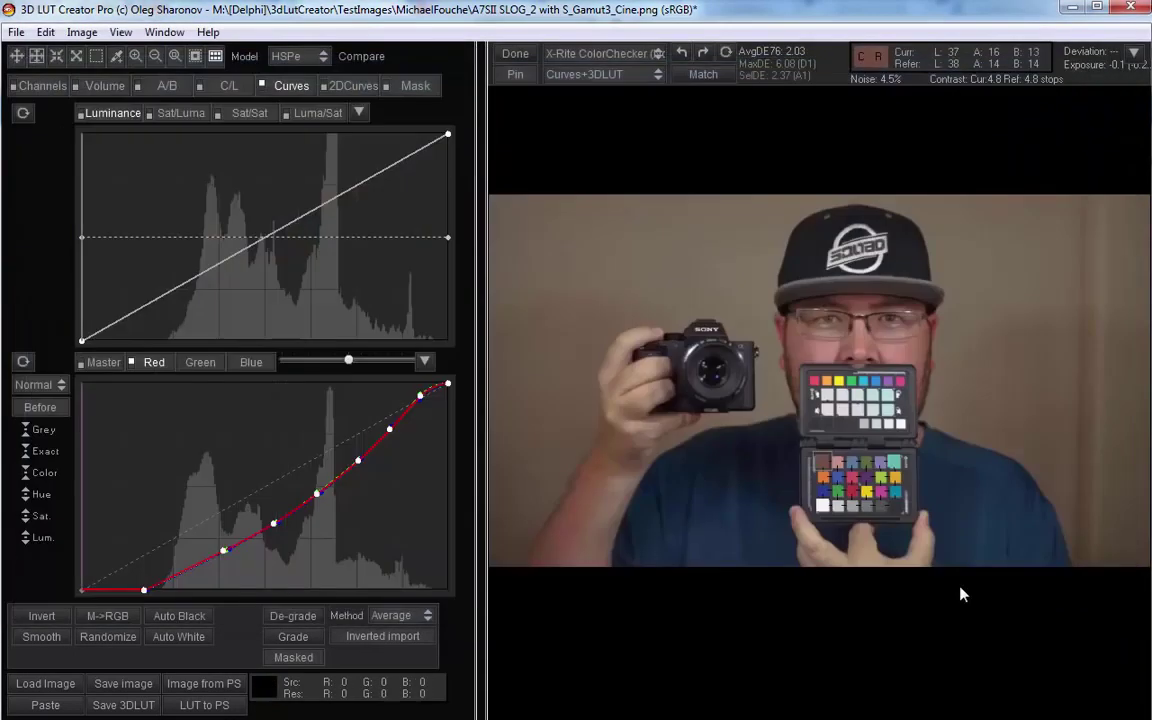
Step: Finish chart matching and open the Canon 5DMRKIII Standard Picture Style image
click(515, 53)
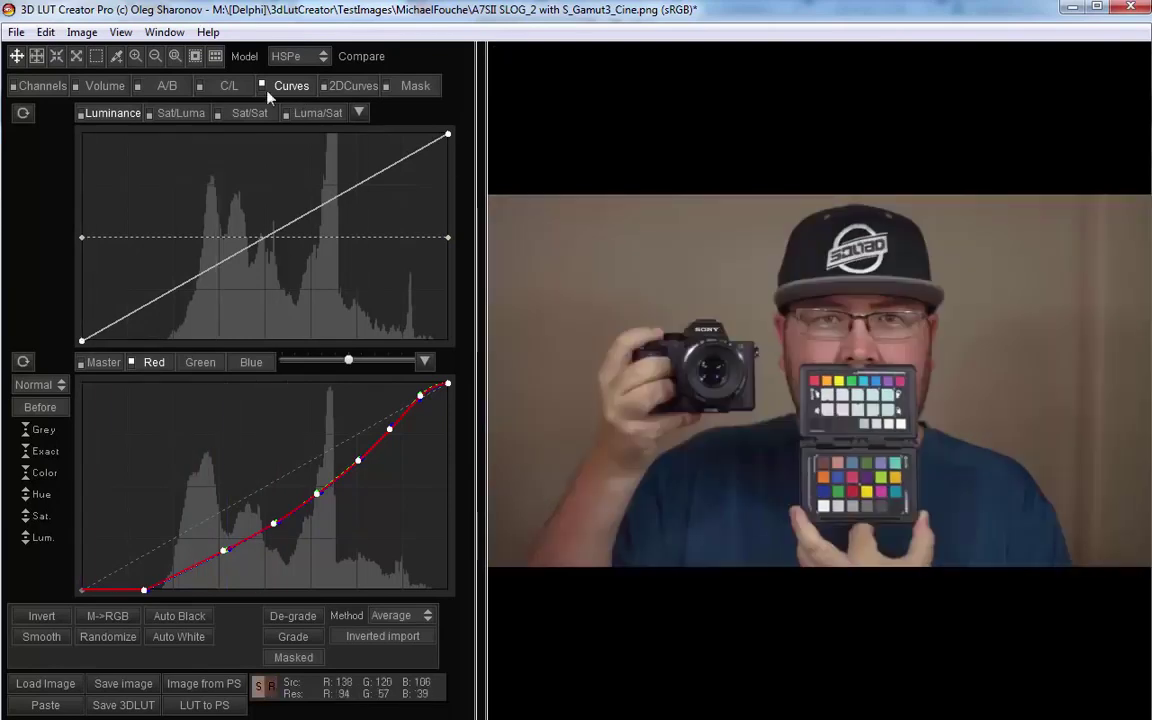
click(16, 32)
click(42, 50)
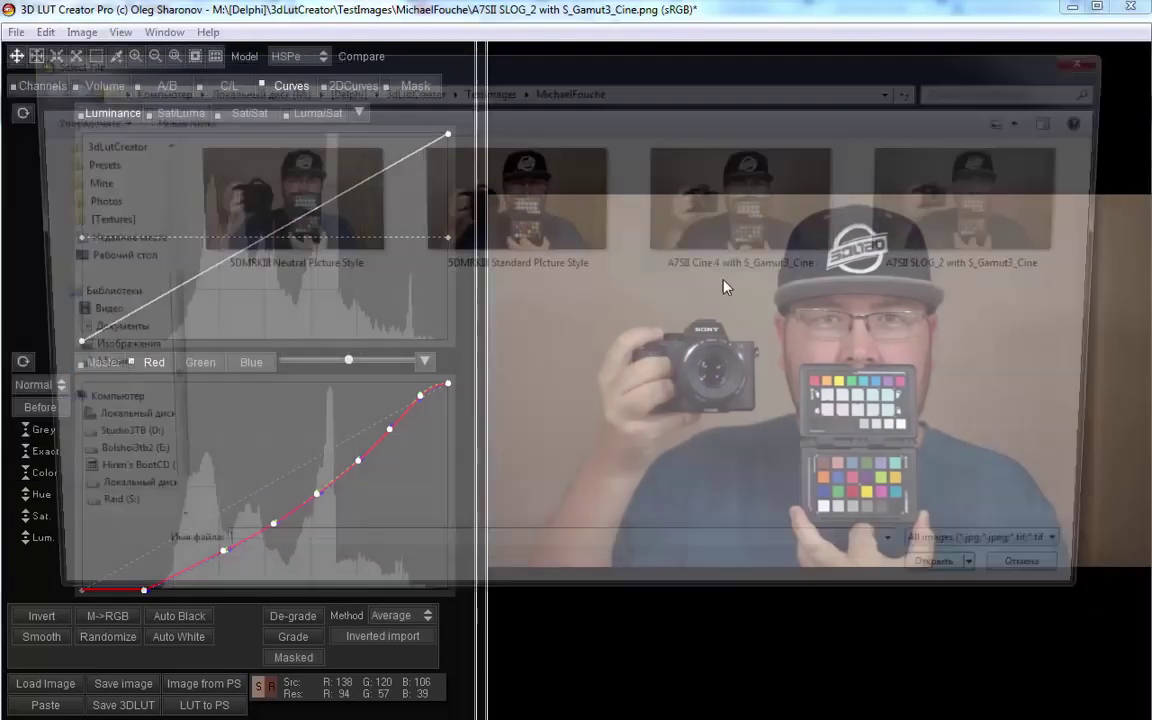
click(562, 212)
click(969, 590)
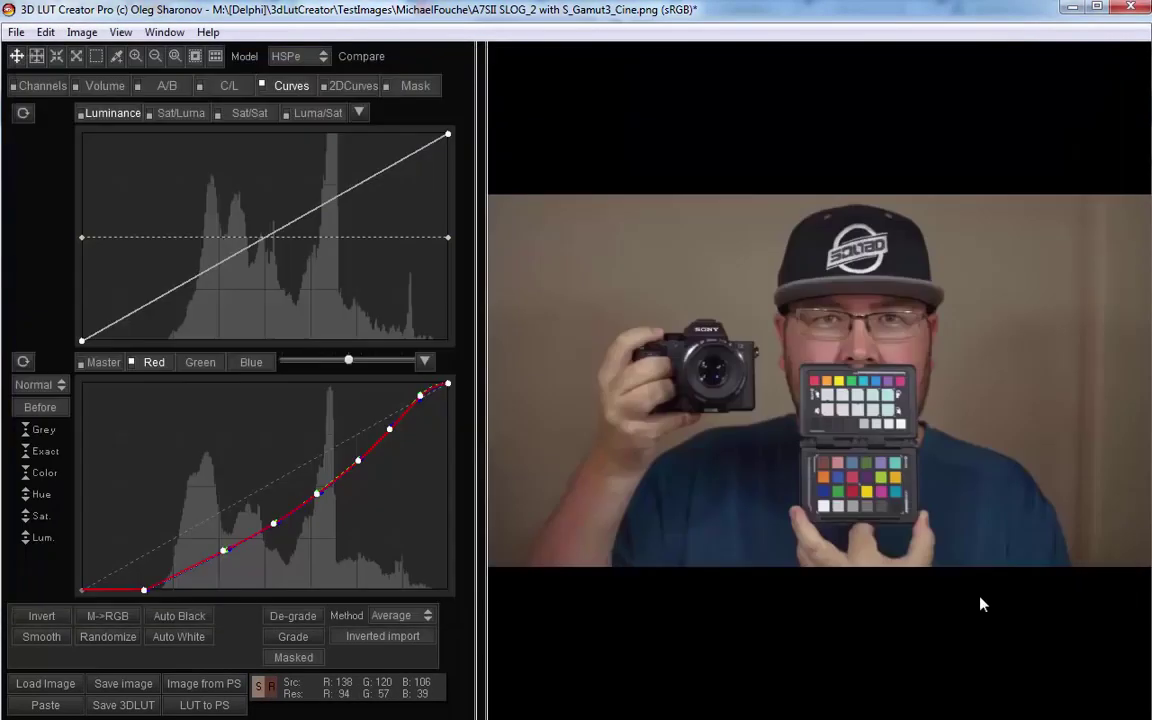
Step: Start a fresh LUT with Ctrl+N and turn on the colour chart grid
key(ctrl+n)
key(Return)
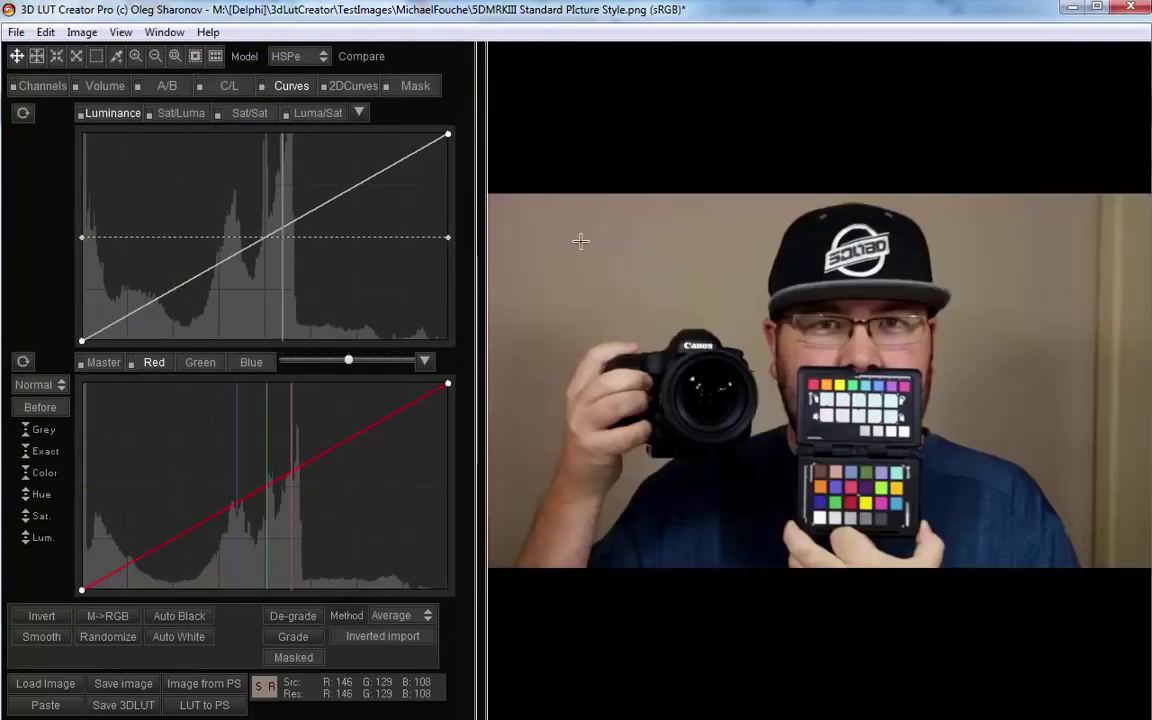
click(216, 57)
Step: Set the chart type to Custom, accepting the default grid columns and rows
click(625, 53)
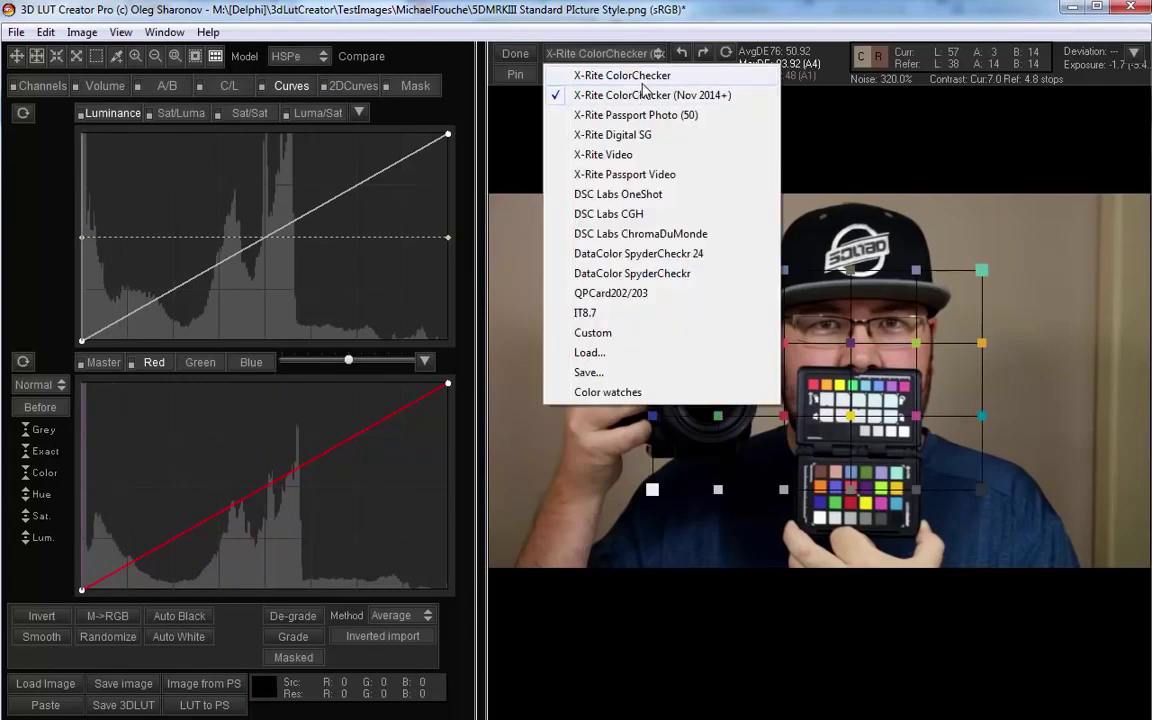
click(645, 93)
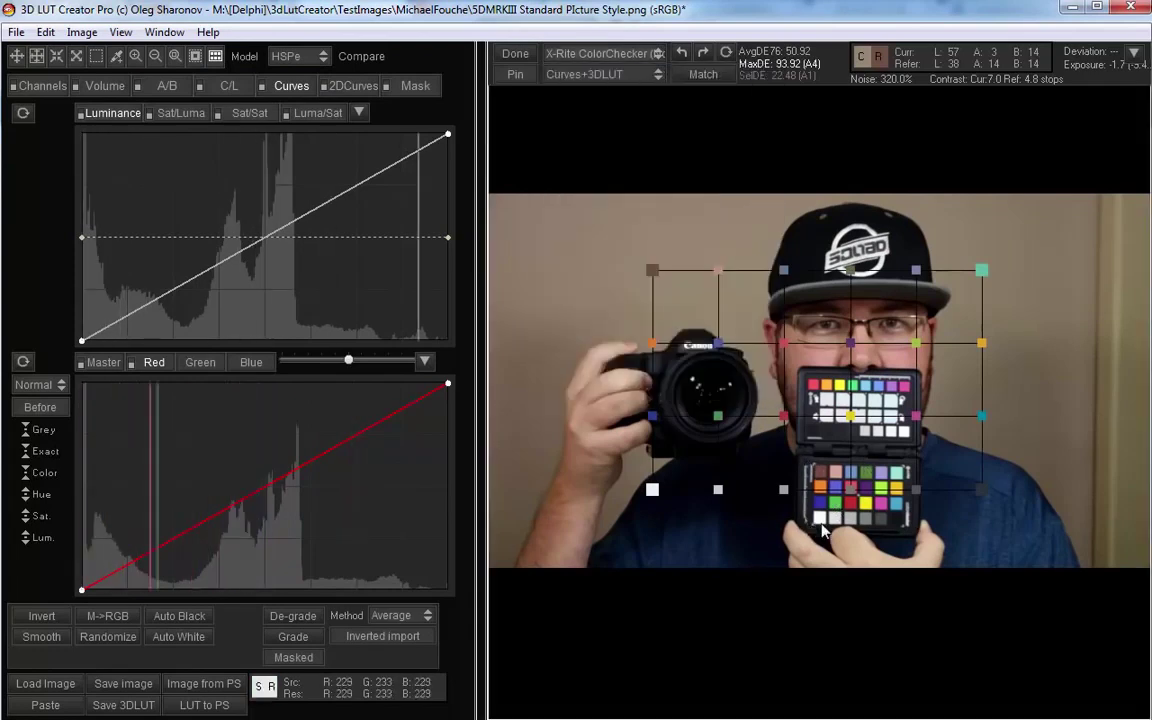
click(590, 54)
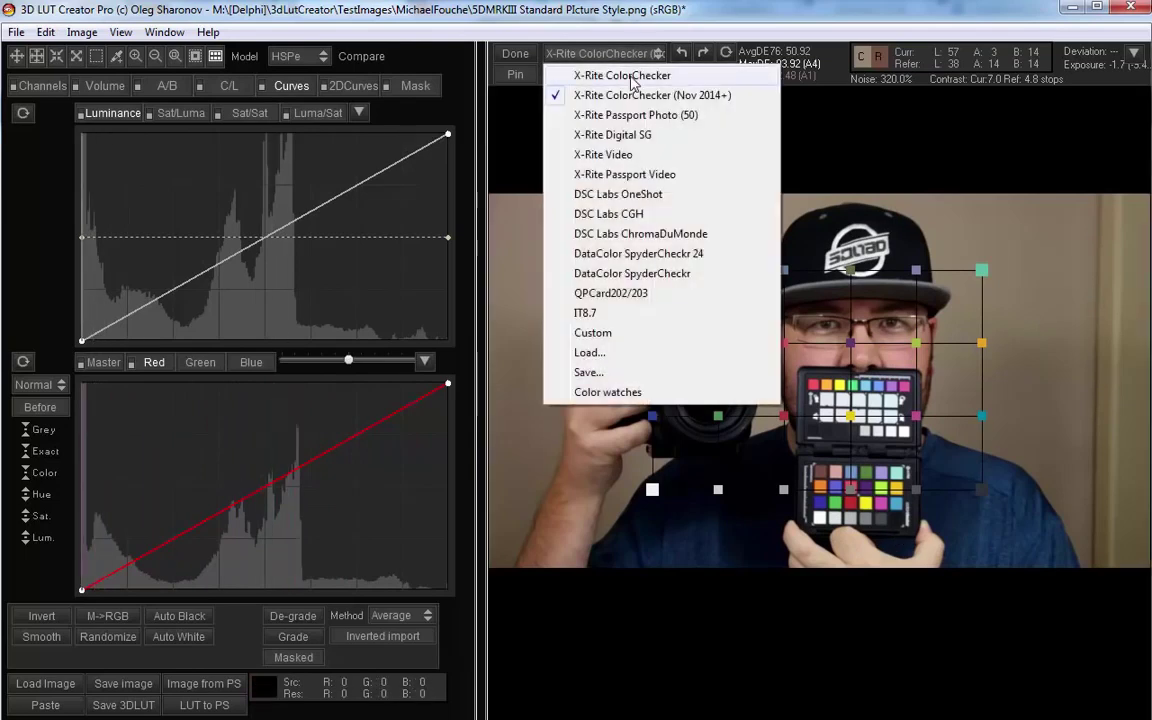
click(630, 77)
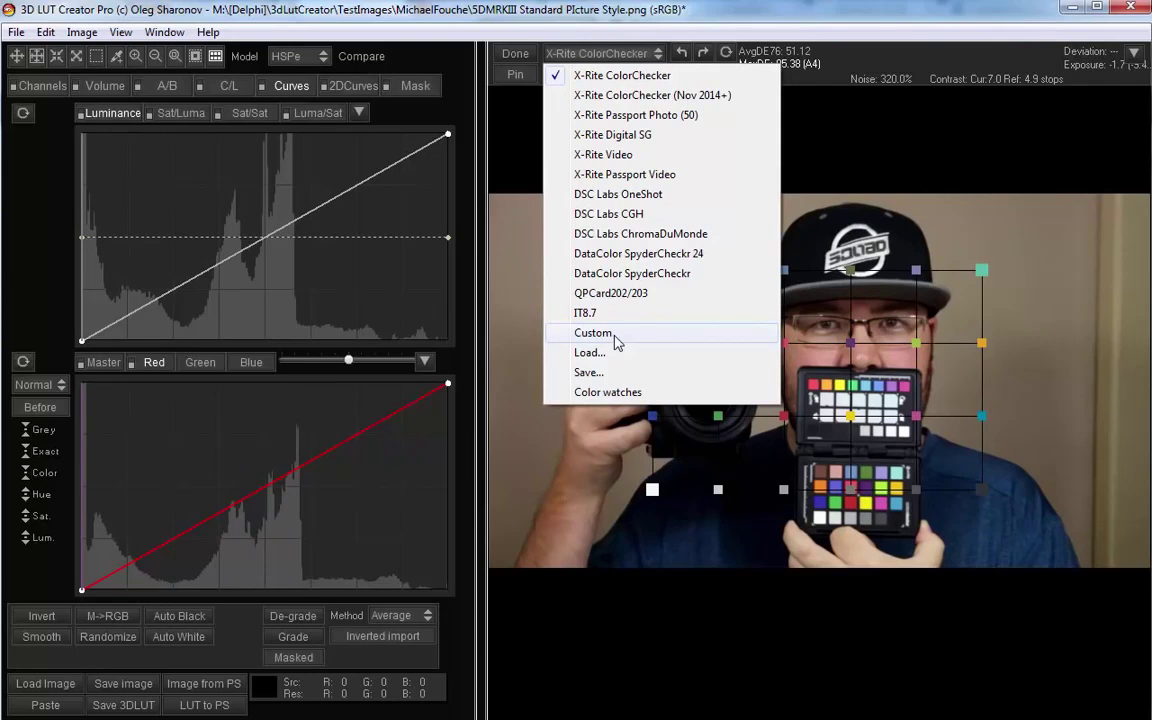
click(615, 333)
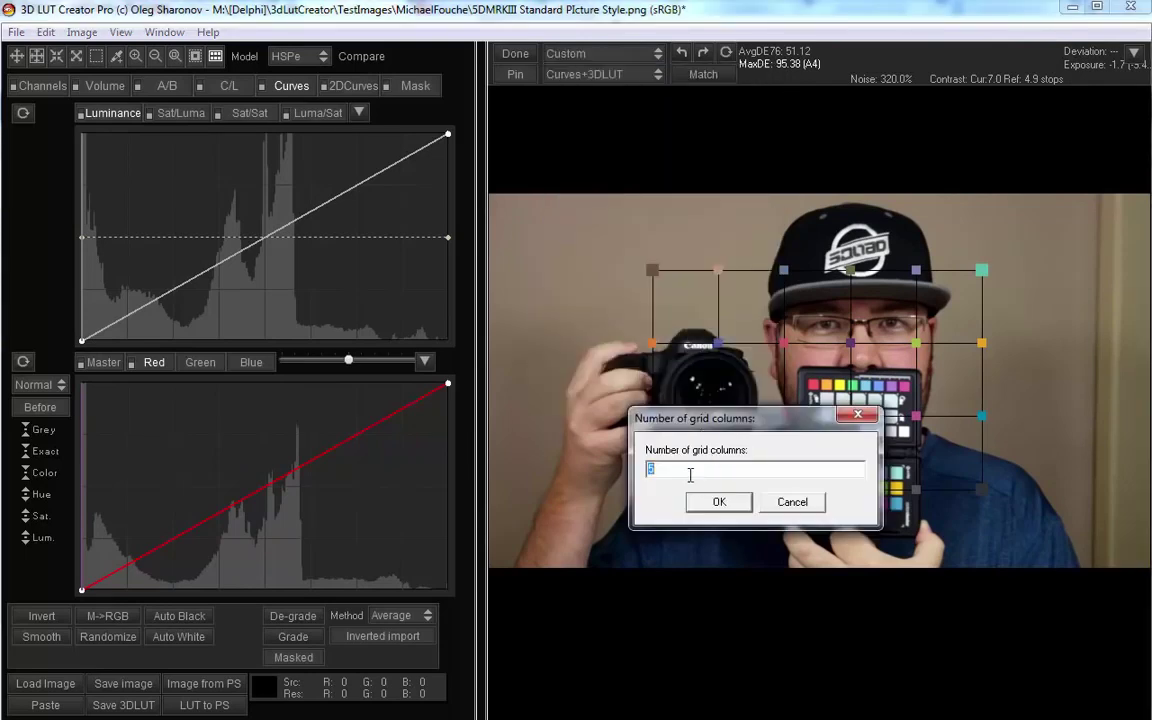
click(720, 500)
click(719, 503)
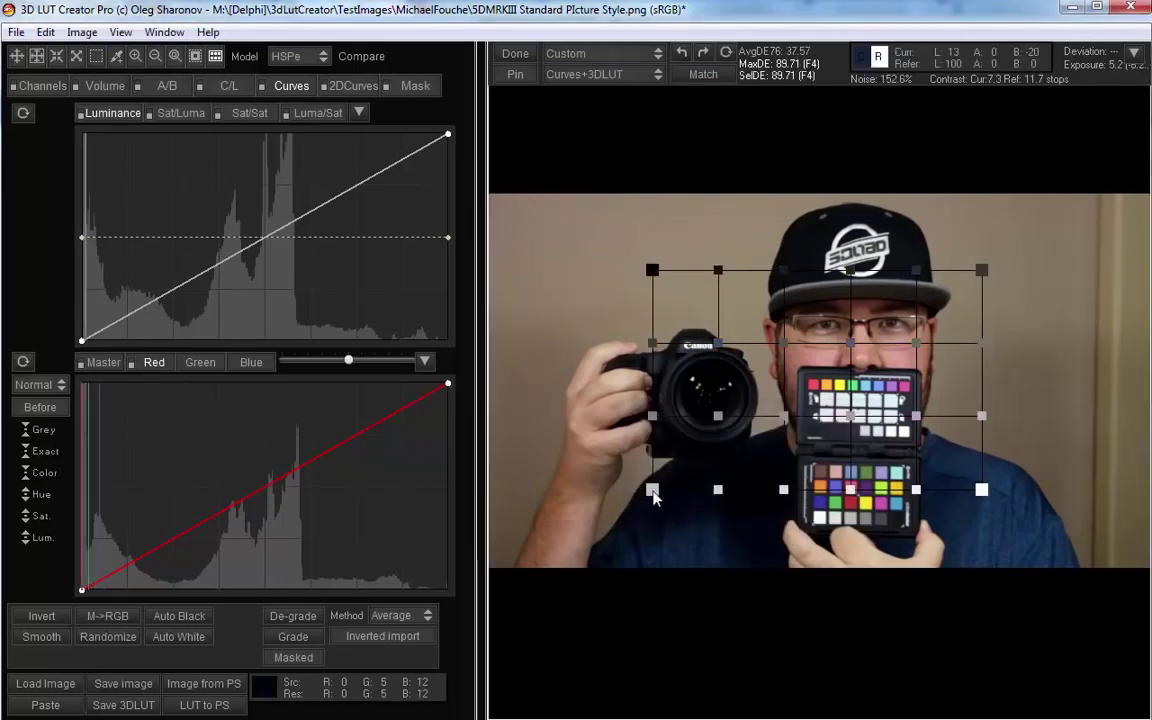
Step: Drag the grid corners onto the lower chart's patches and select the top-left black patch
drag(651, 489, 940, 418)
drag(652, 274, 818, 478)
scroll(818, 478, up, 3)
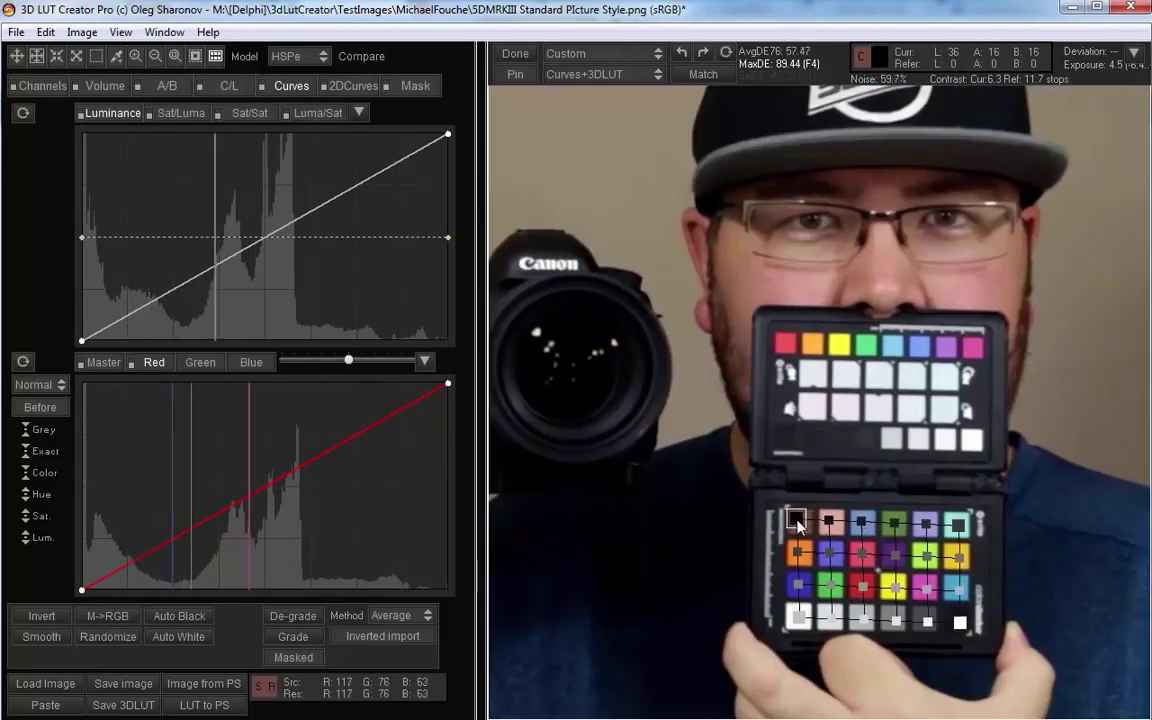
drag(797, 521, 803, 522)
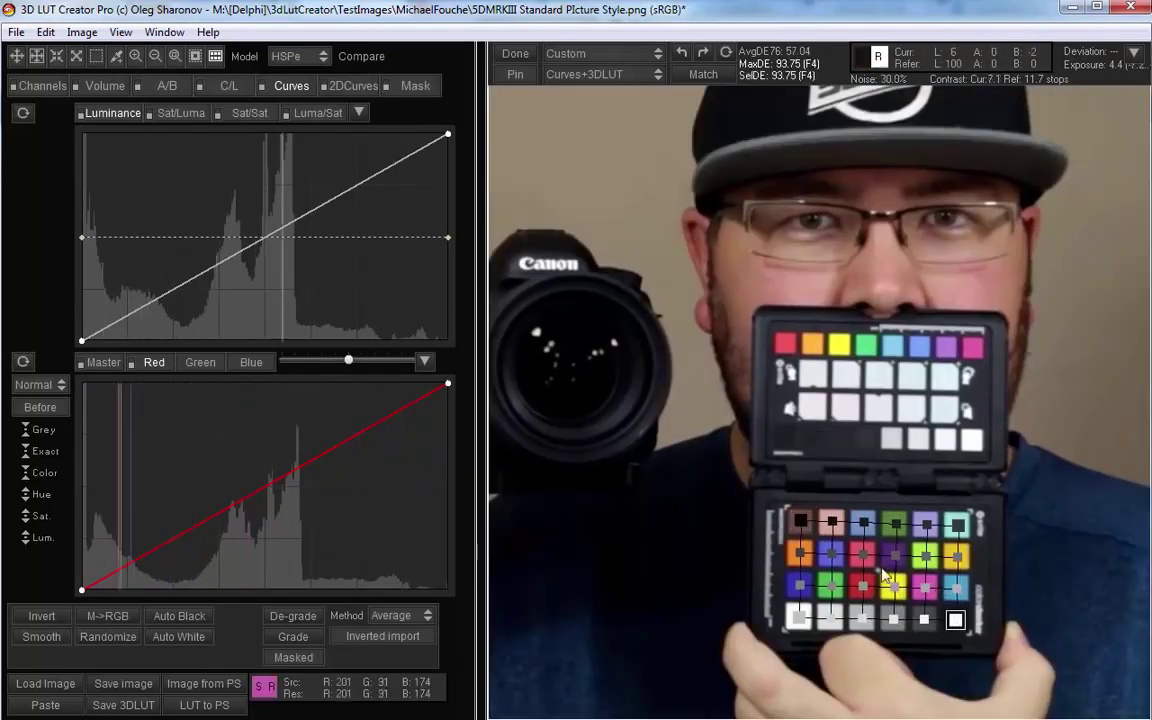
click(805, 527)
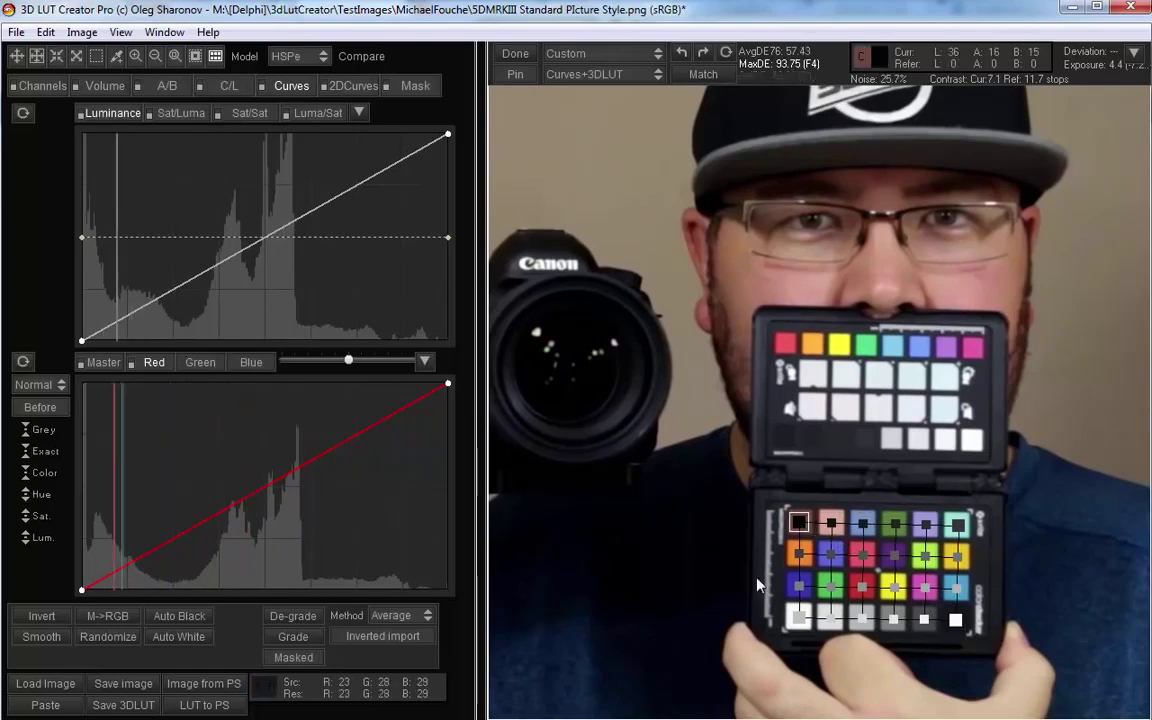
Step: Save the custom Canon chart from the chart dropdown as the colour chart file CanonStandard
click(602, 56)
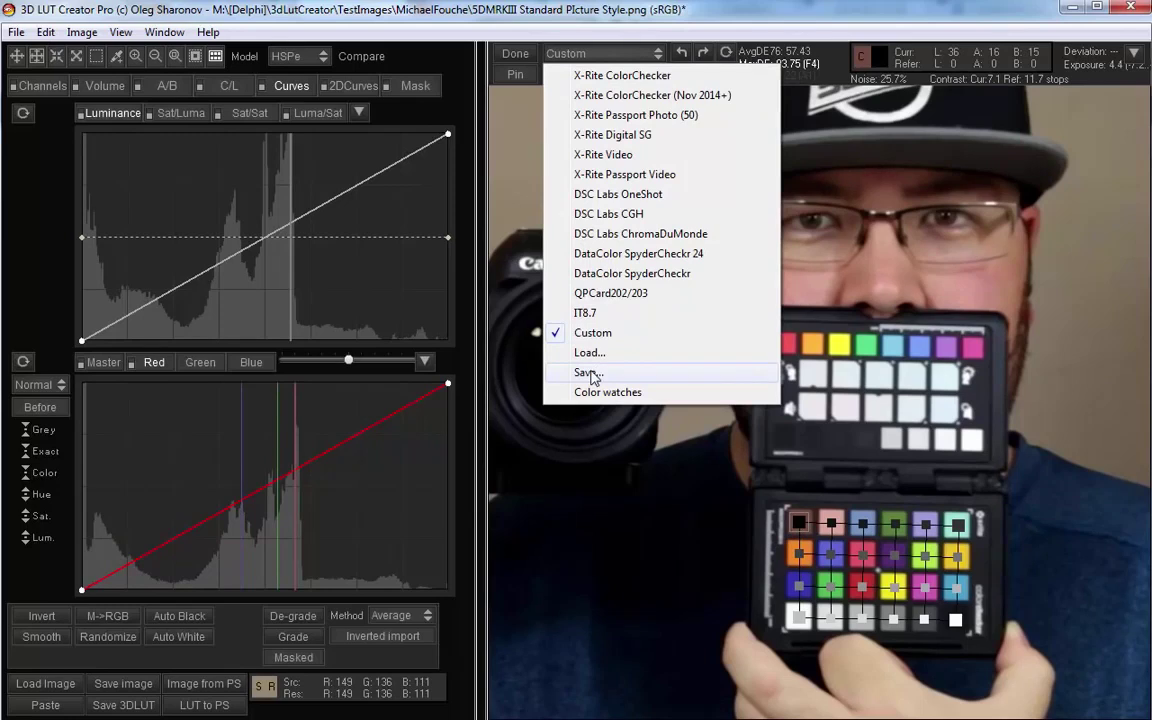
click(588, 373)
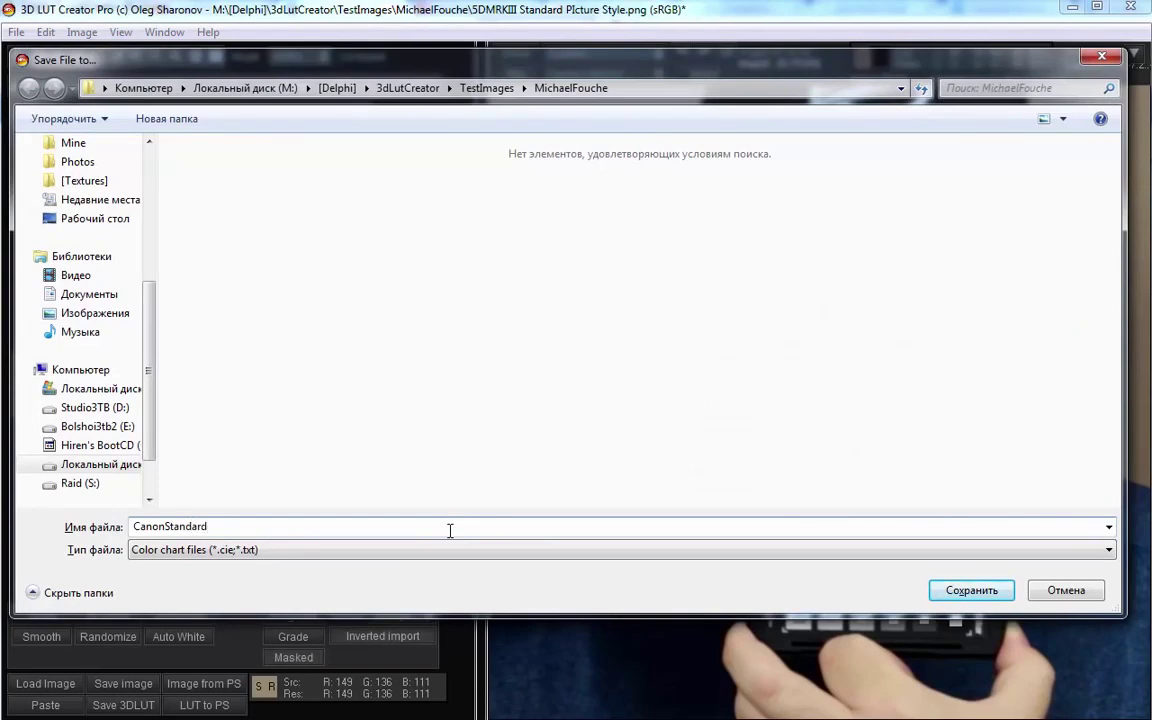
click(975, 592)
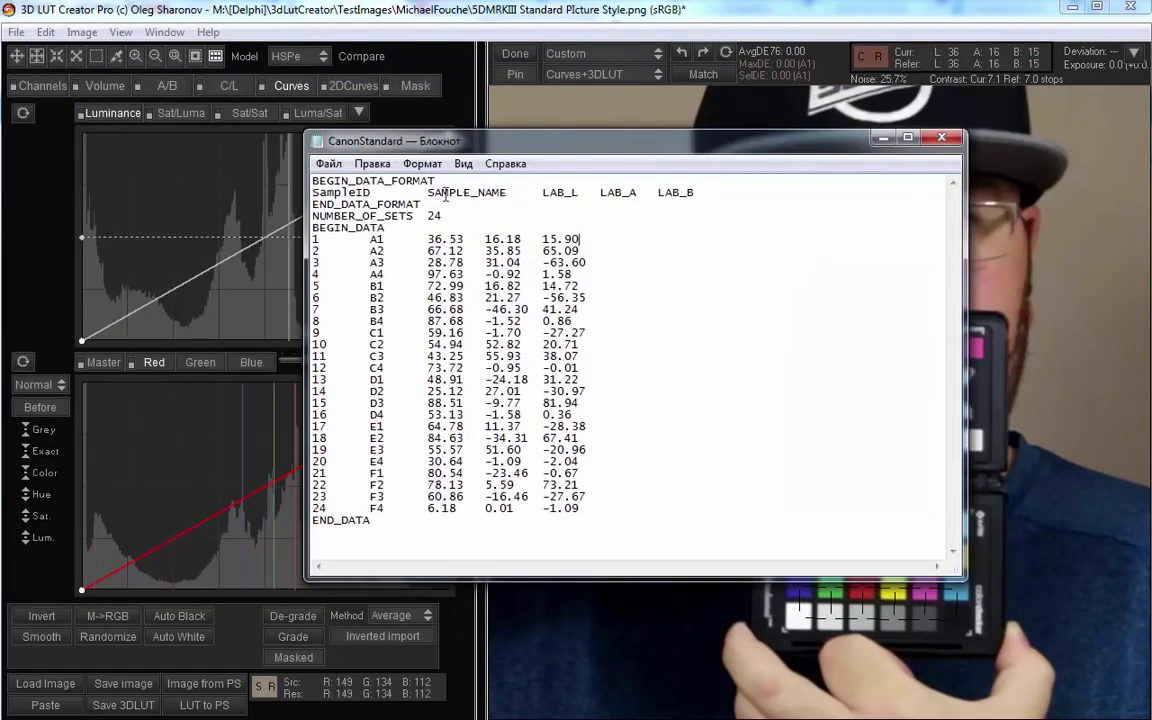
Step: Review the CanonStandard file's header lines and its 24 LAB data rows in Notepad
drag(318, 186, 470, 320)
click(506, 192)
drag(315, 238, 520, 240)
click(494, 239)
drag(315, 238, 588, 242)
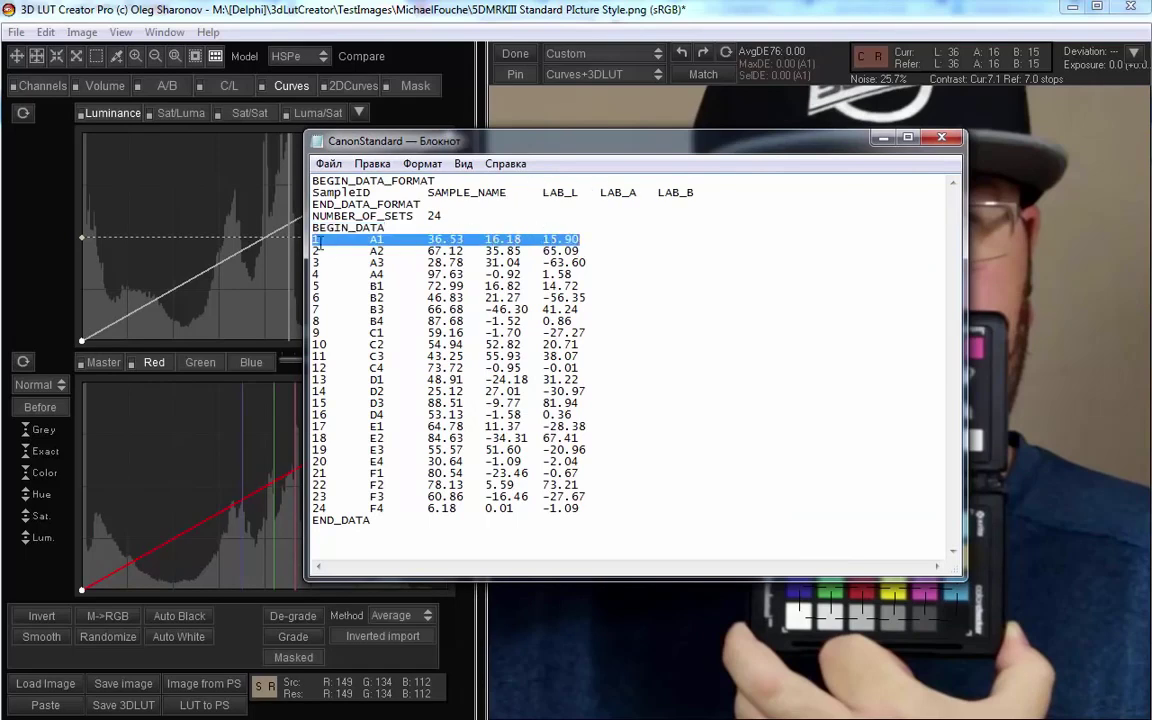
drag(316, 240, 318, 527)
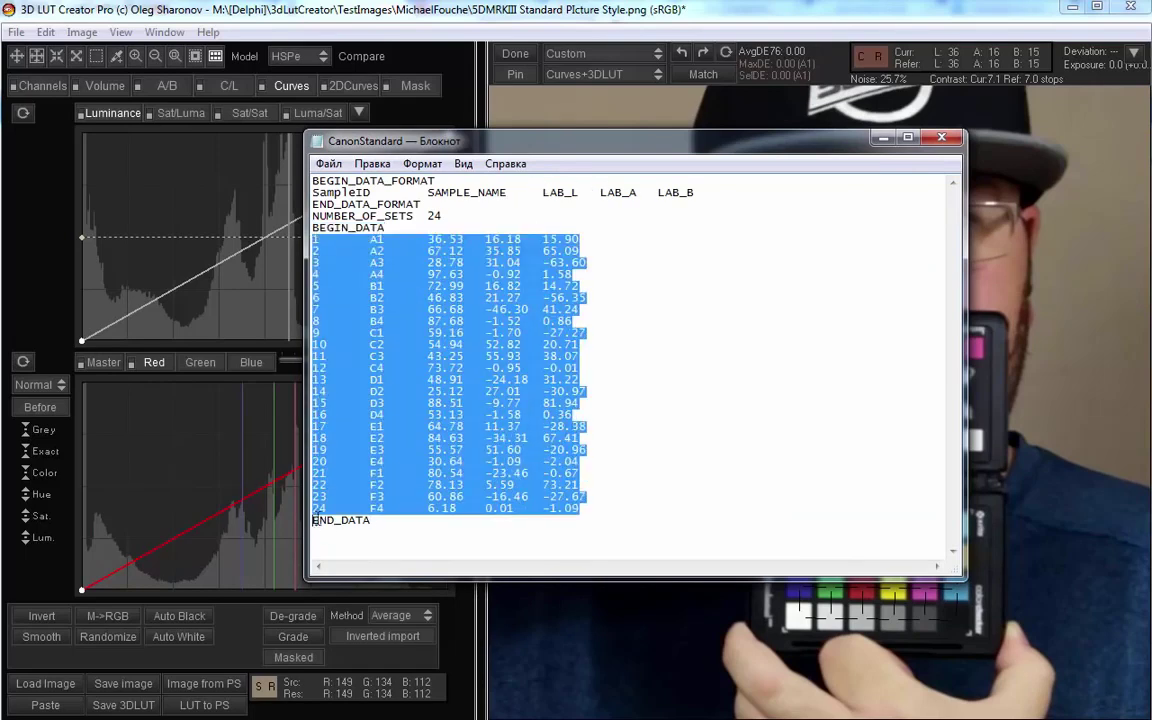
click(344, 510)
Step: Close Notepad and leave the chart type set to Custom
click(884, 137)
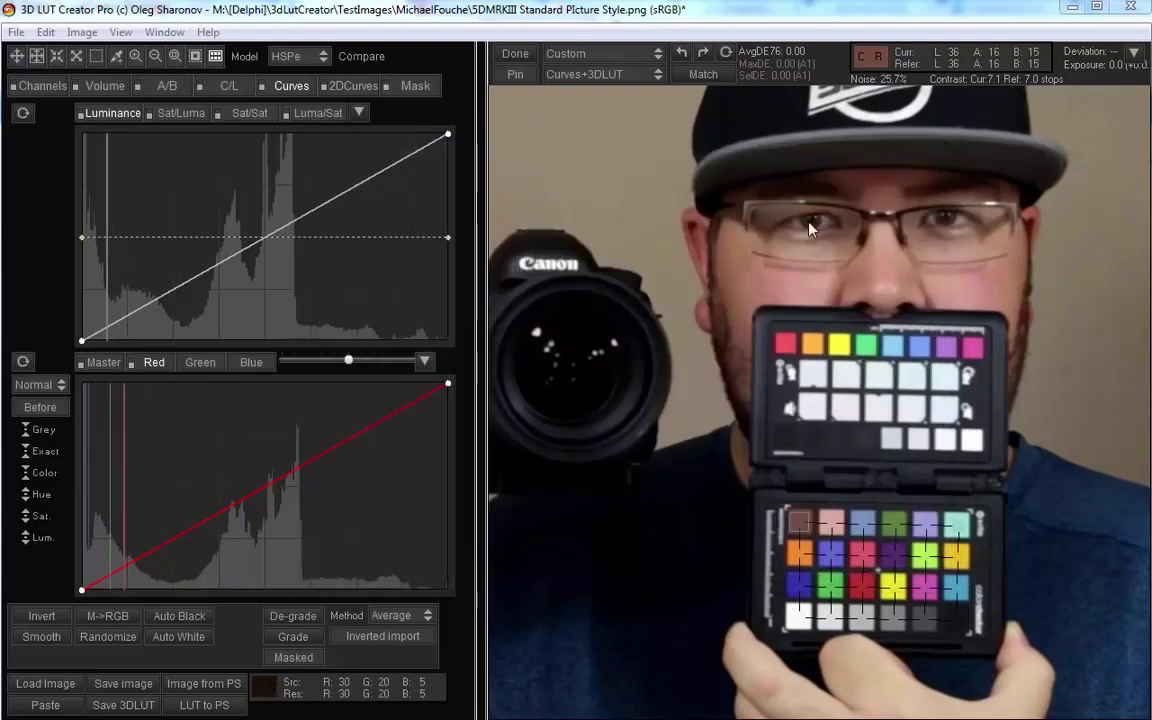
click(628, 53)
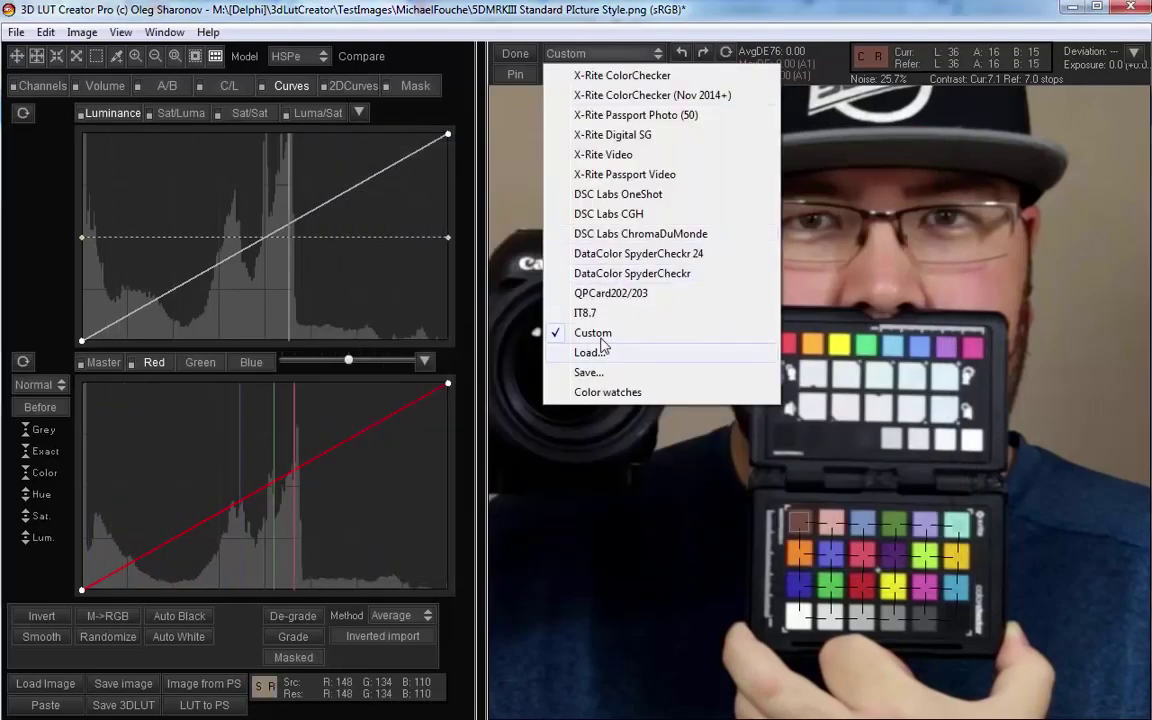
click(605, 53)
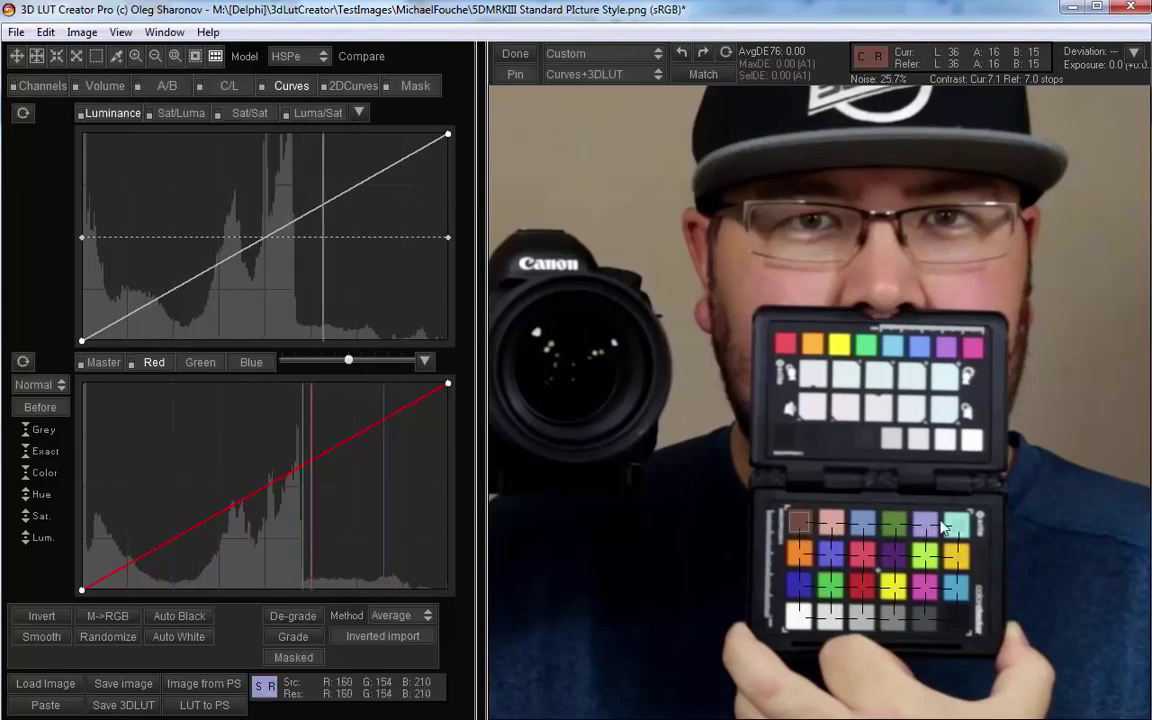
Step: Open the A7SII SLOG_2 image from the File menu
click(17, 32)
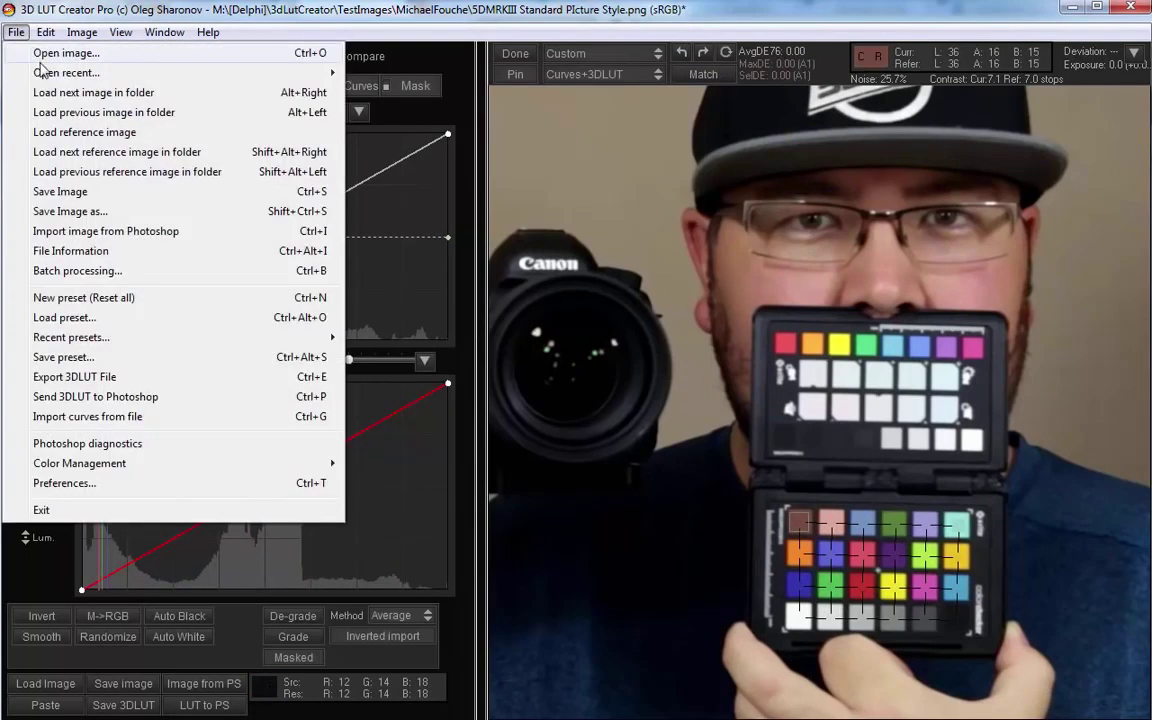
click(43, 57)
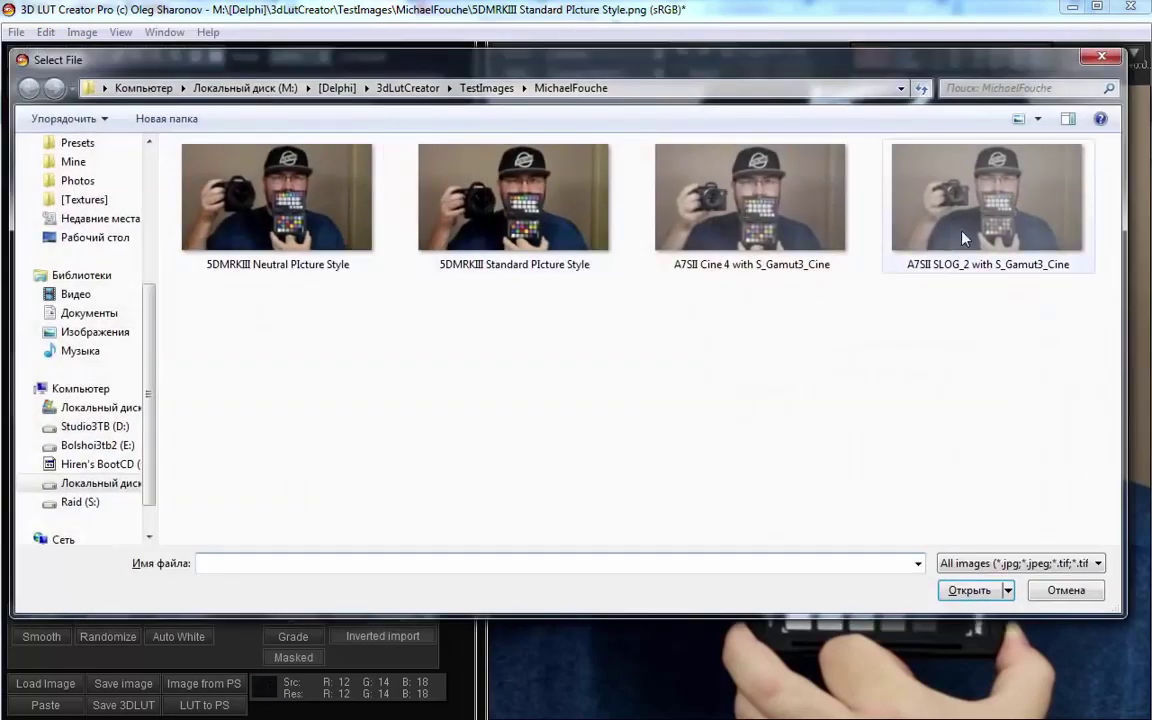
click(880, 202)
click(970, 590)
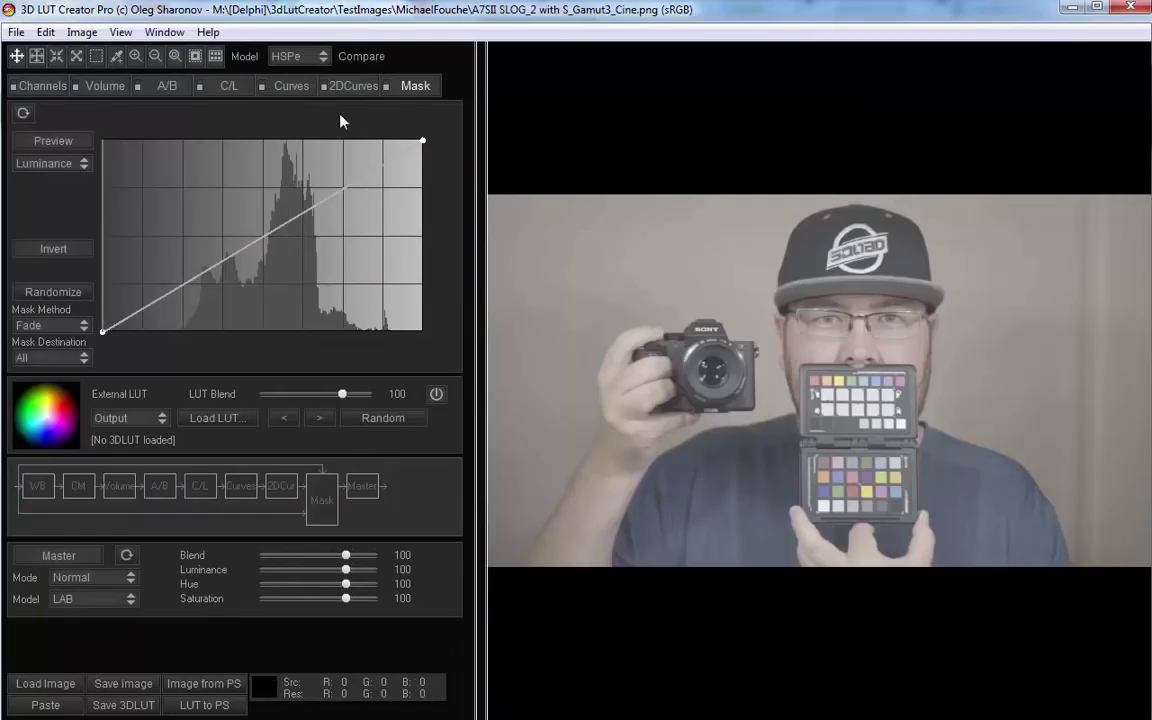
Step: Turn on the chart grid and pin its corners onto the lower ColorChecker patches
click(214, 57)
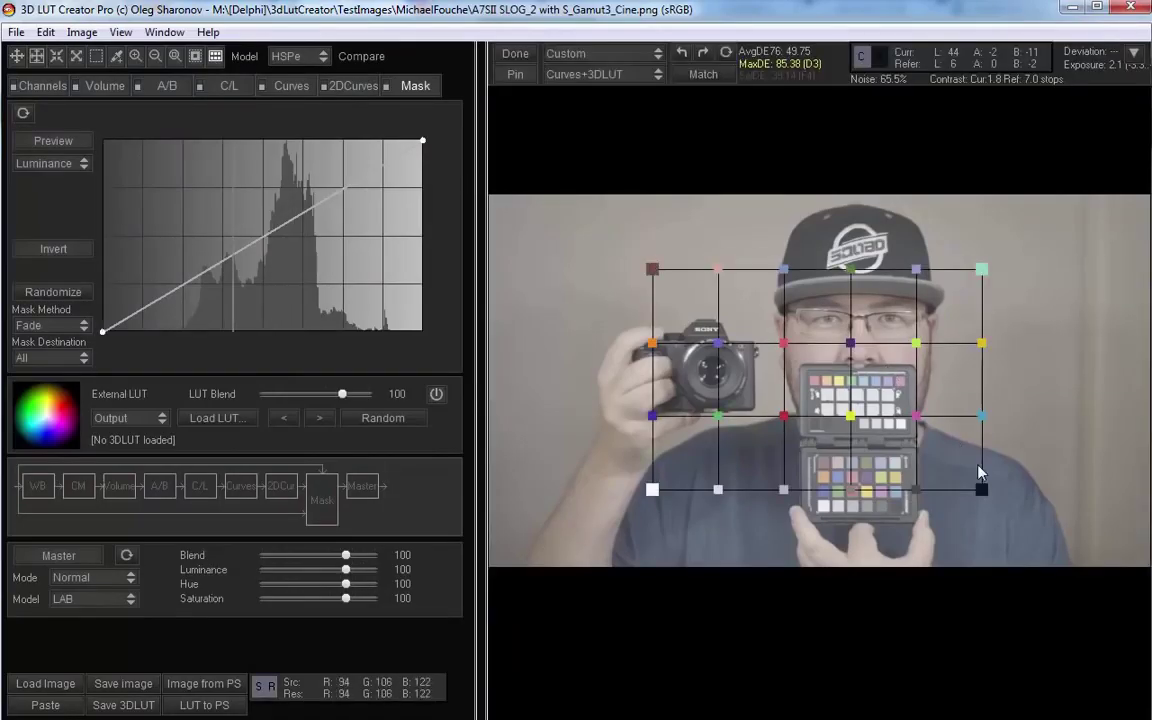
scroll(879, 418, up, 2)
drag(663, 270, 985, 494)
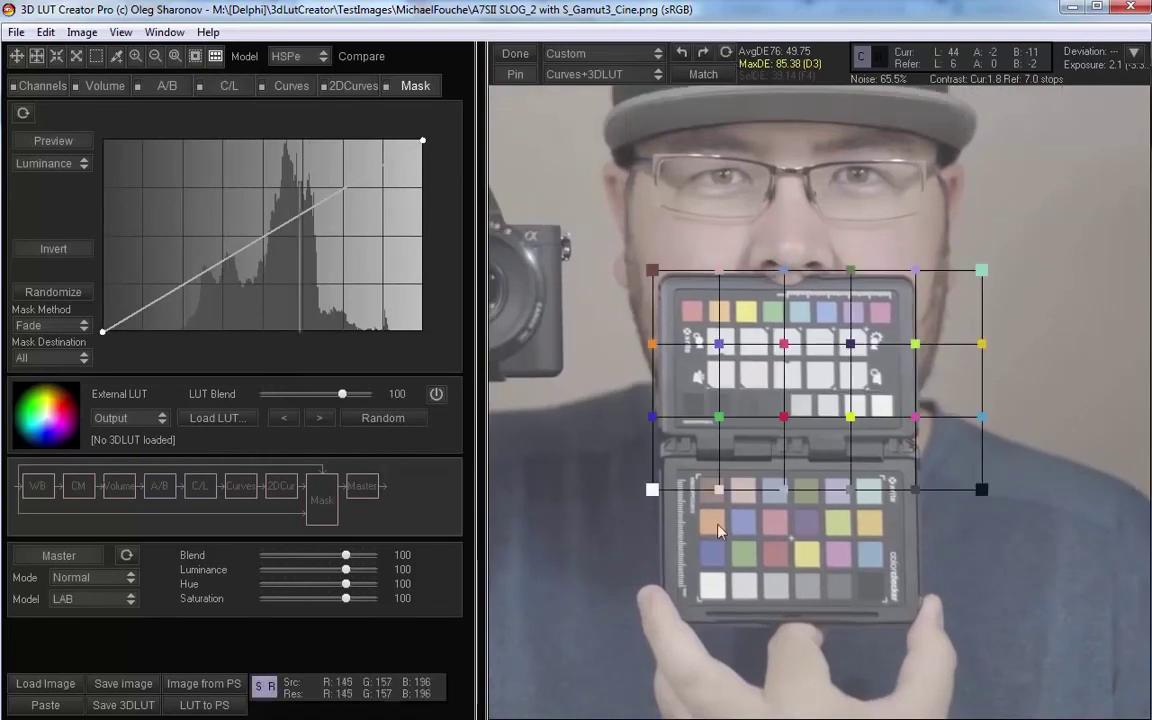
drag(663, 490, 713, 592)
drag(981, 498, 870, 592)
drag(981, 280, 869, 491)
drag(652, 270, 709, 492)
click(869, 583)
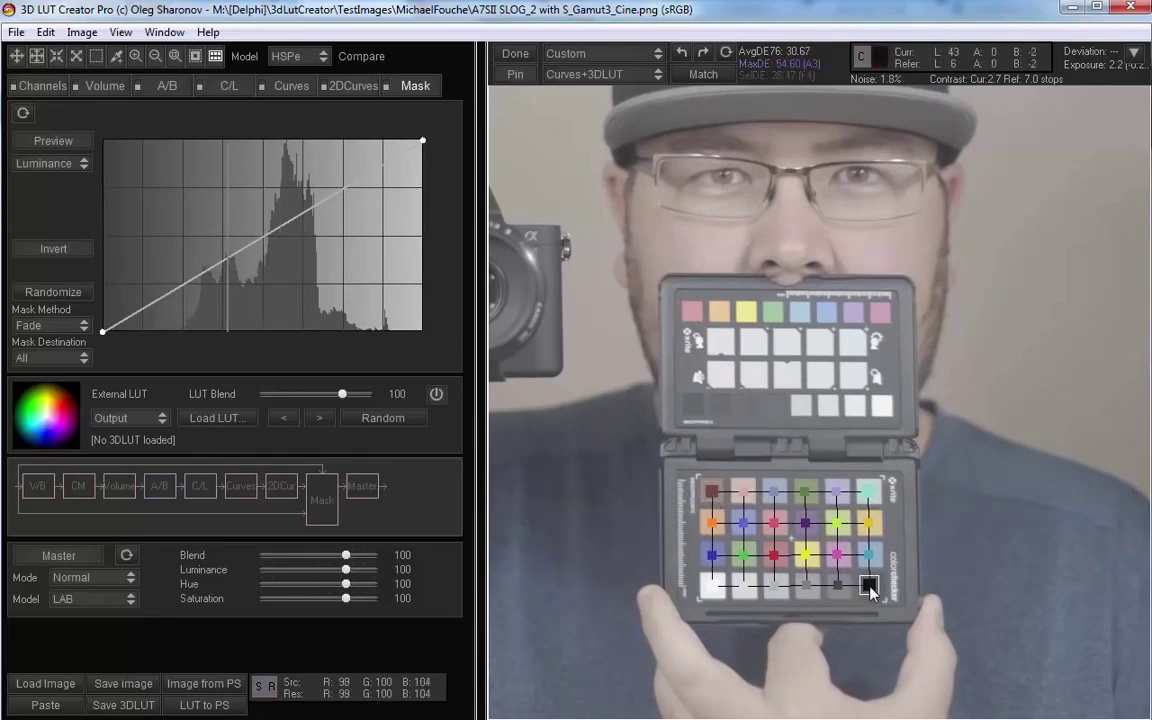
click(550, 52)
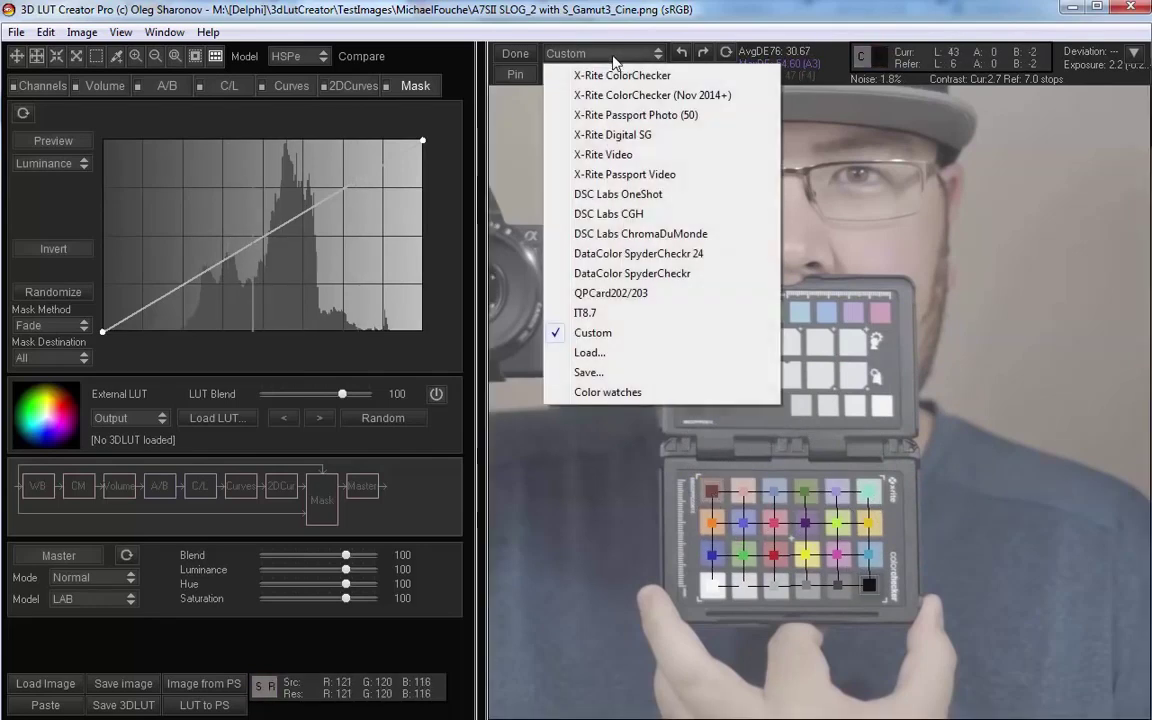
Step: Load the CanonStandard chart file and match the image to it, reaching average DE76 1.18
click(589, 352)
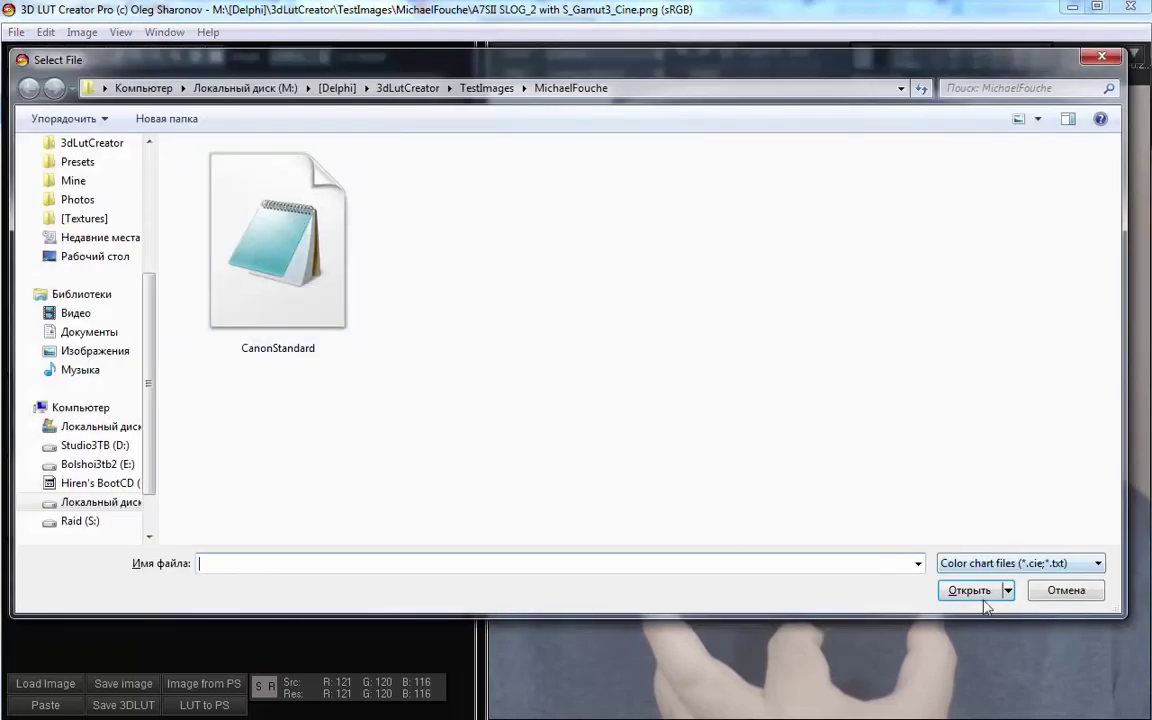
click(1066, 590)
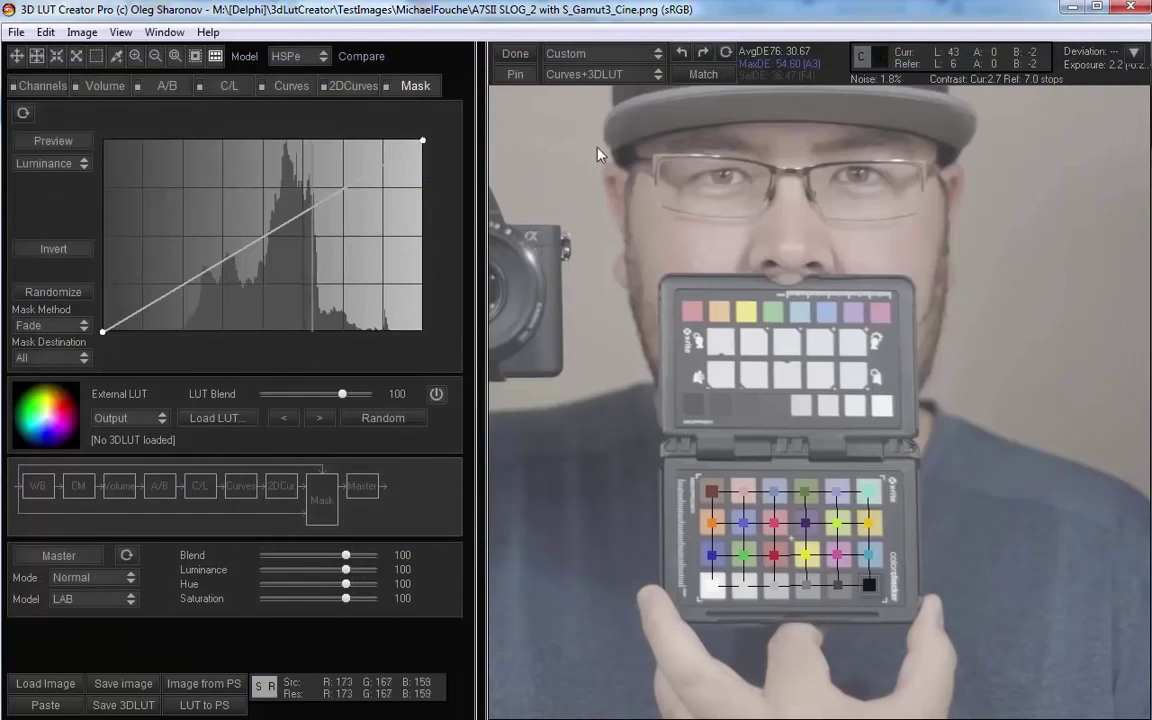
click(698, 80)
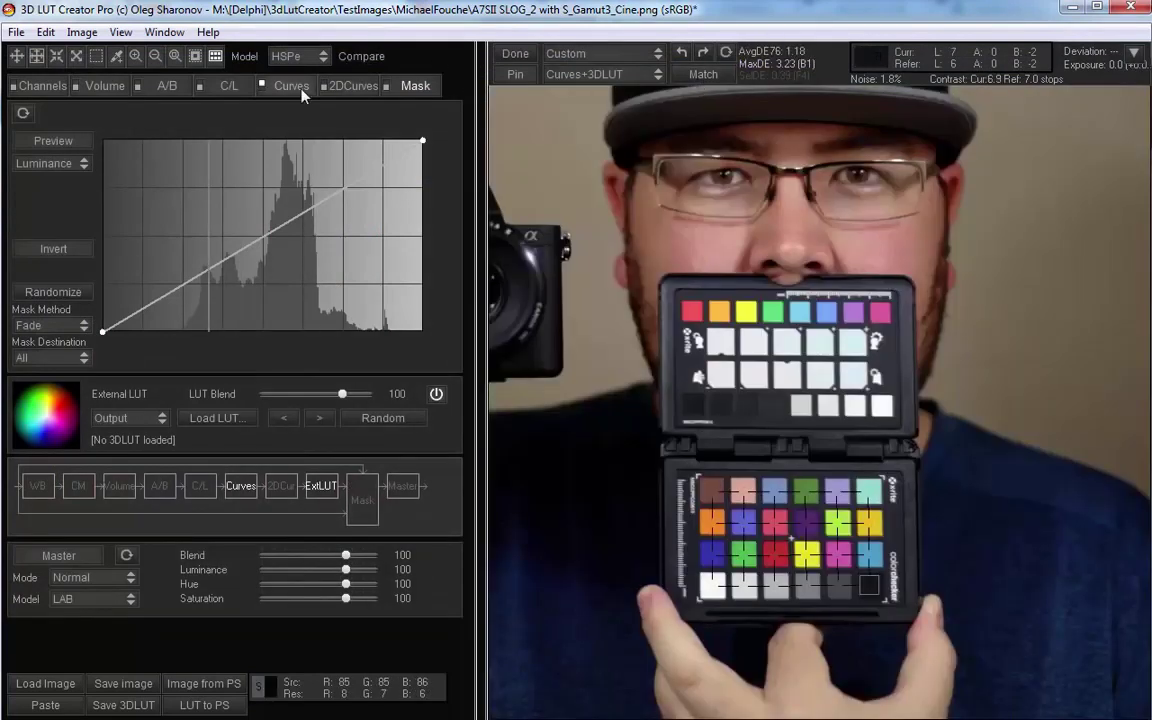
Step: Check the resulting curves and the uncorrected image, then re-enable the external LUT Blend stage
click(283, 85)
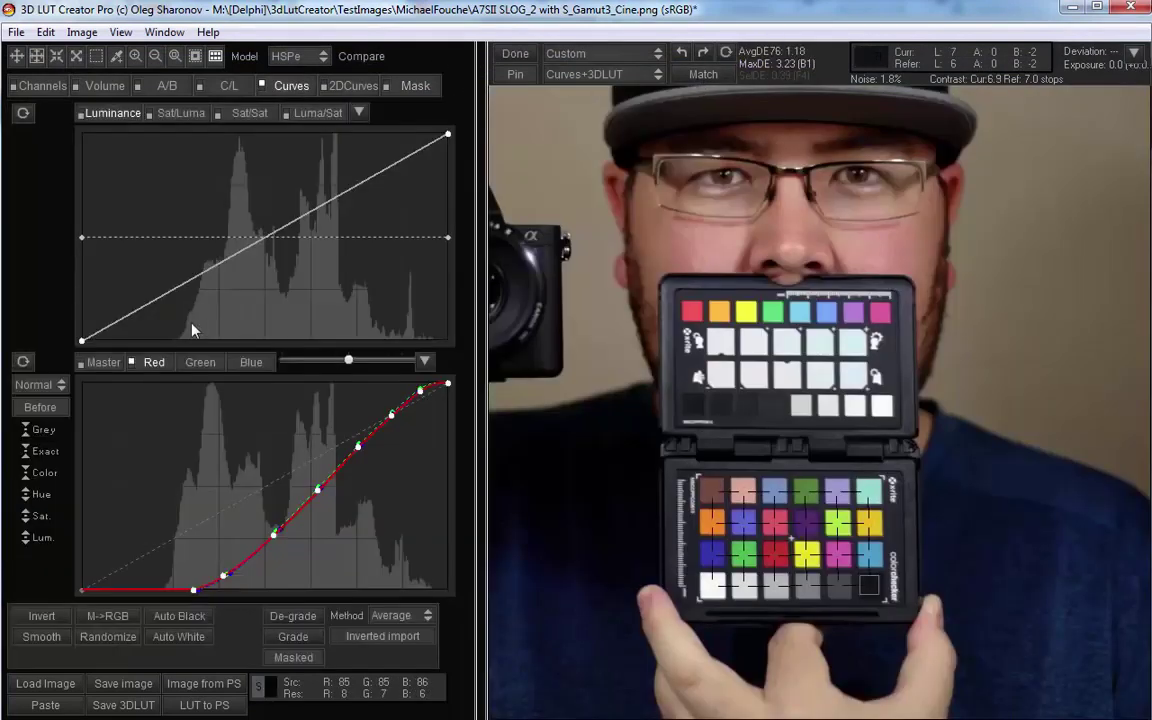
click(132, 363)
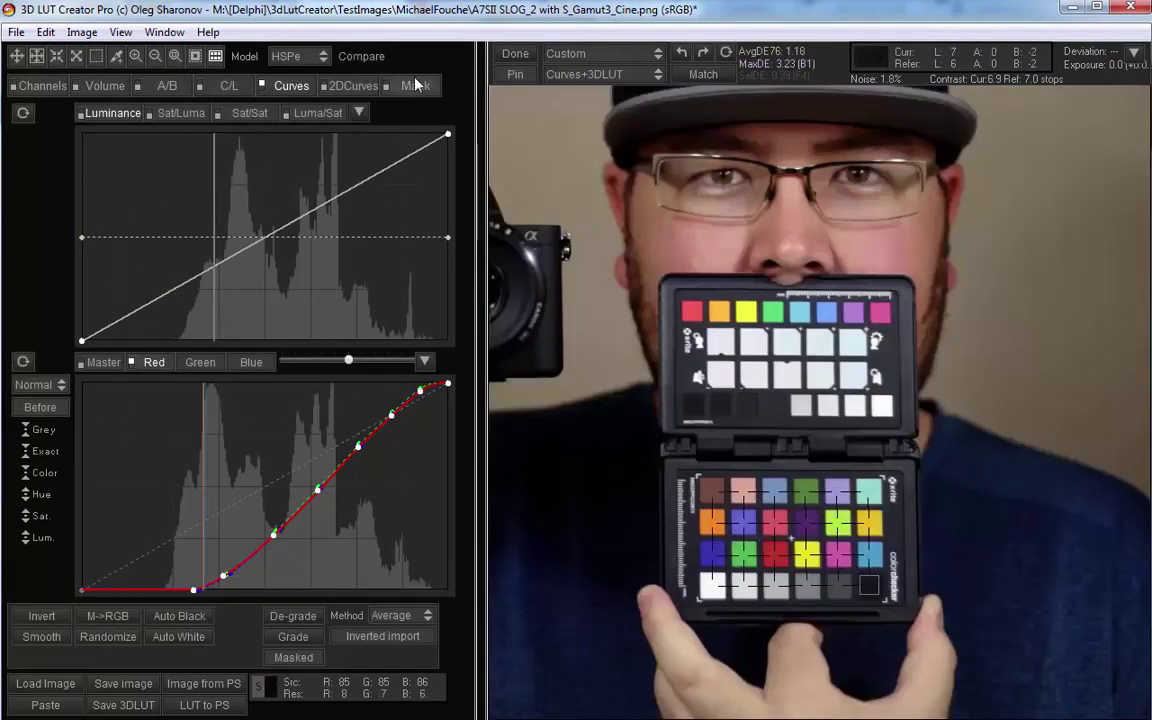
click(415, 85)
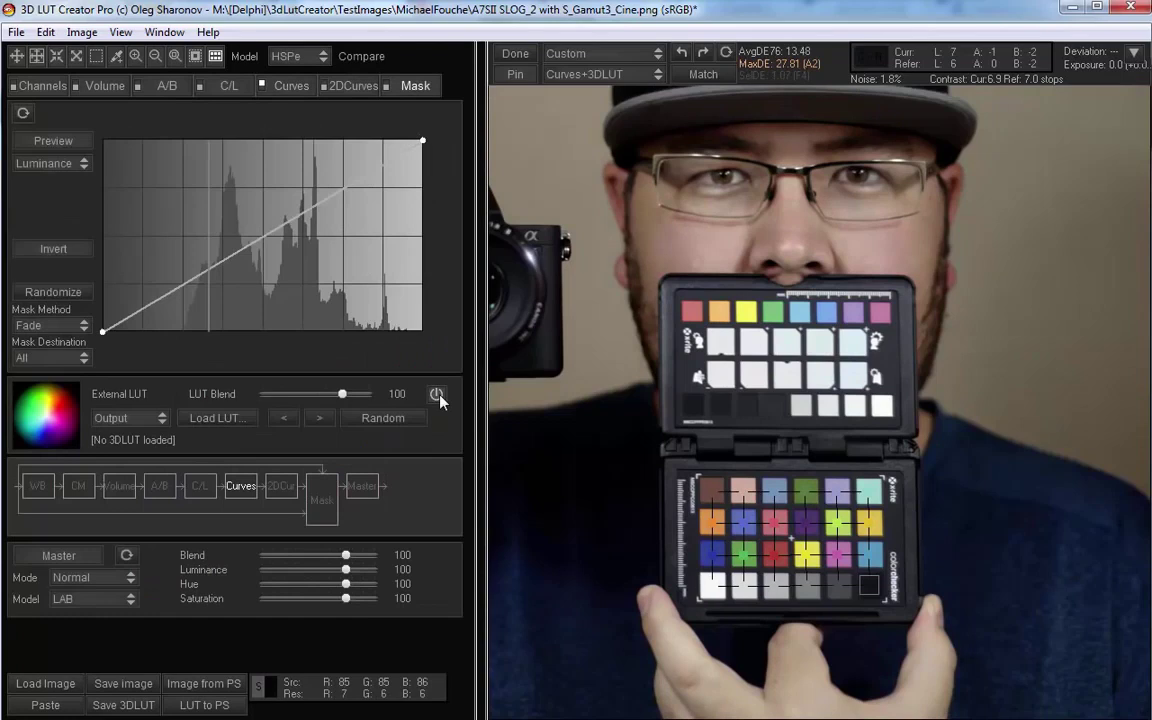
click(436, 394)
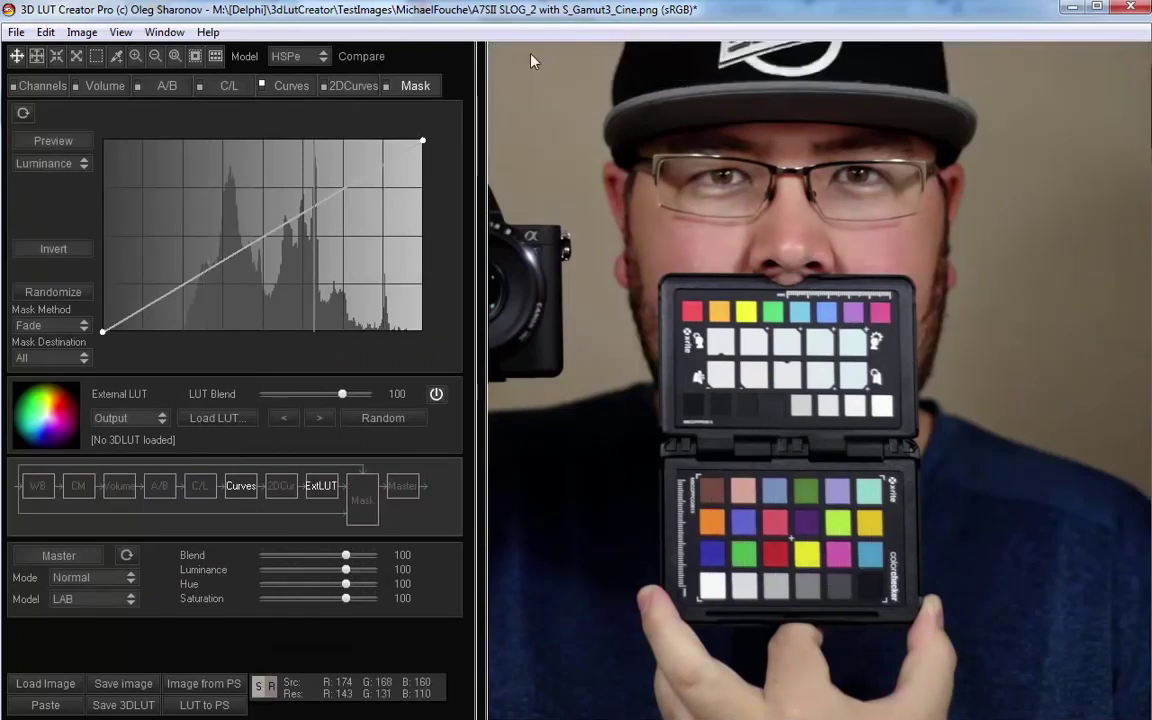
Step: Preview the before and Canon reference images, then split the view into a Before/After comparison
scroll(605, 110, down, 2)
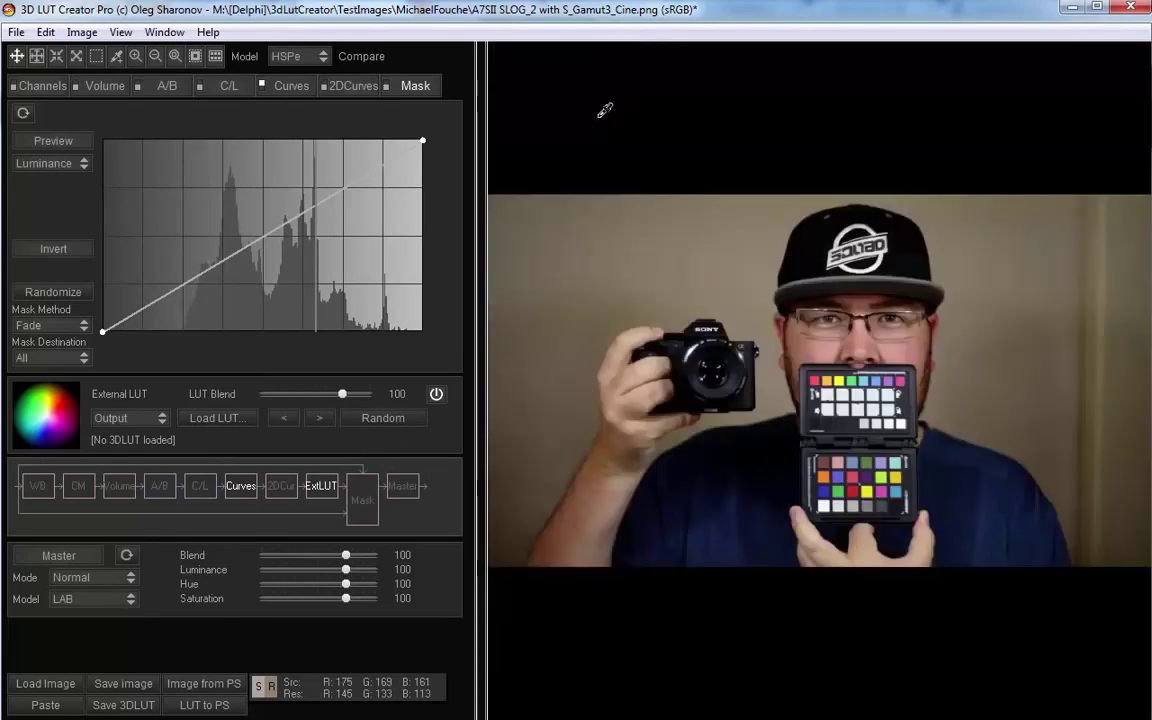
key(space)
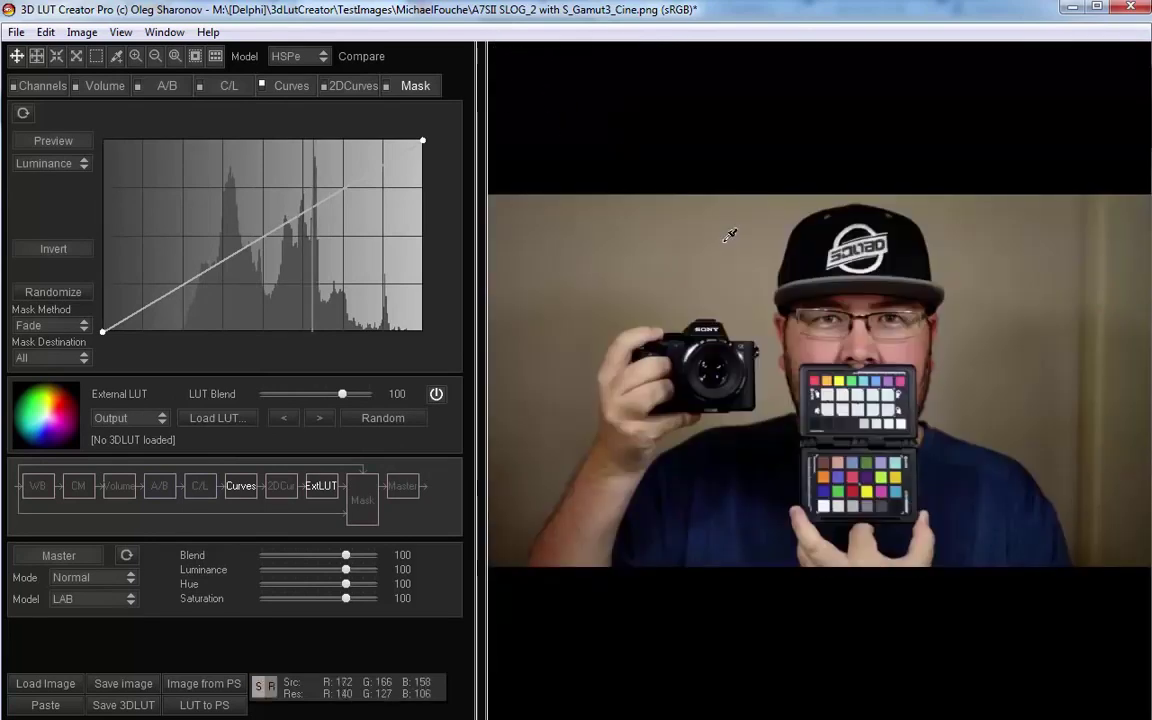
key(space)
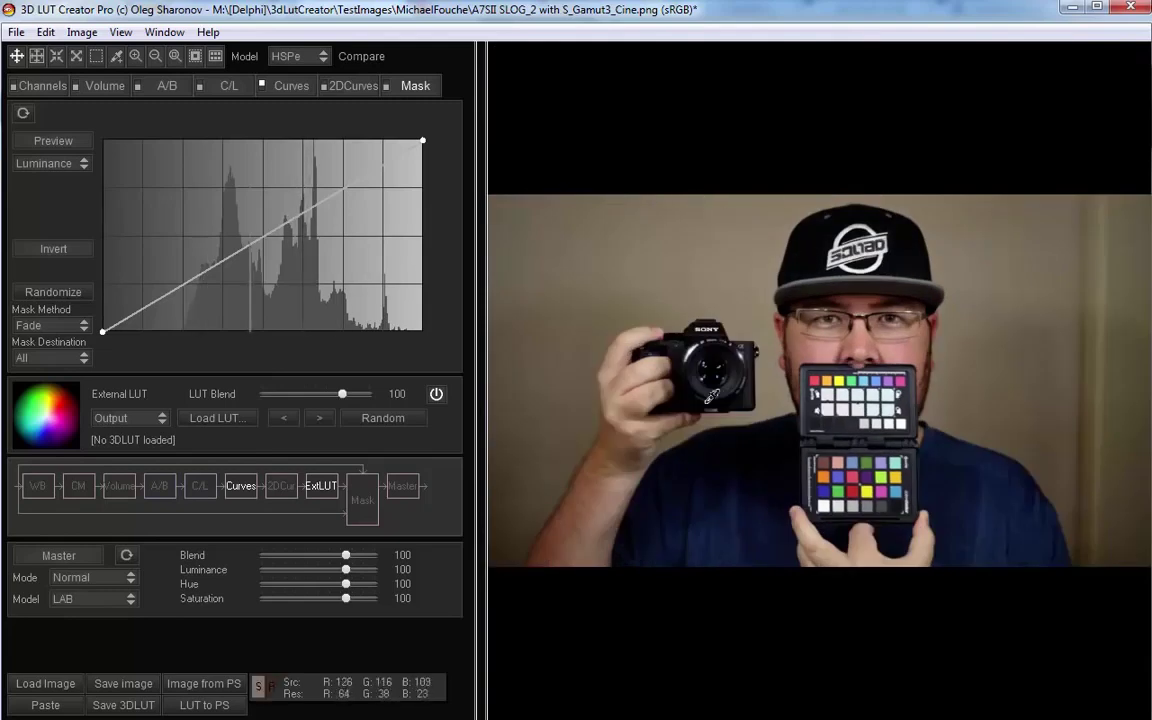
key(space)
key(space)
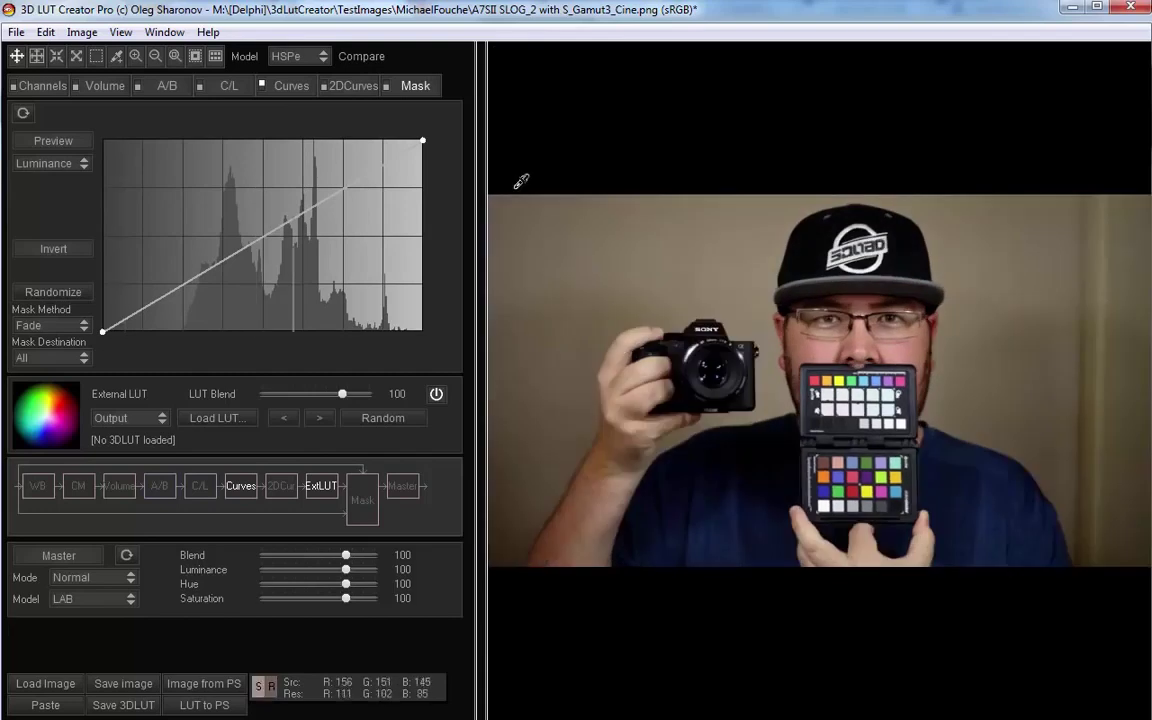
click(378, 60)
Step: Stack the comparison vertically with the Canon reference on top and the graded result below
right_click(380, 62)
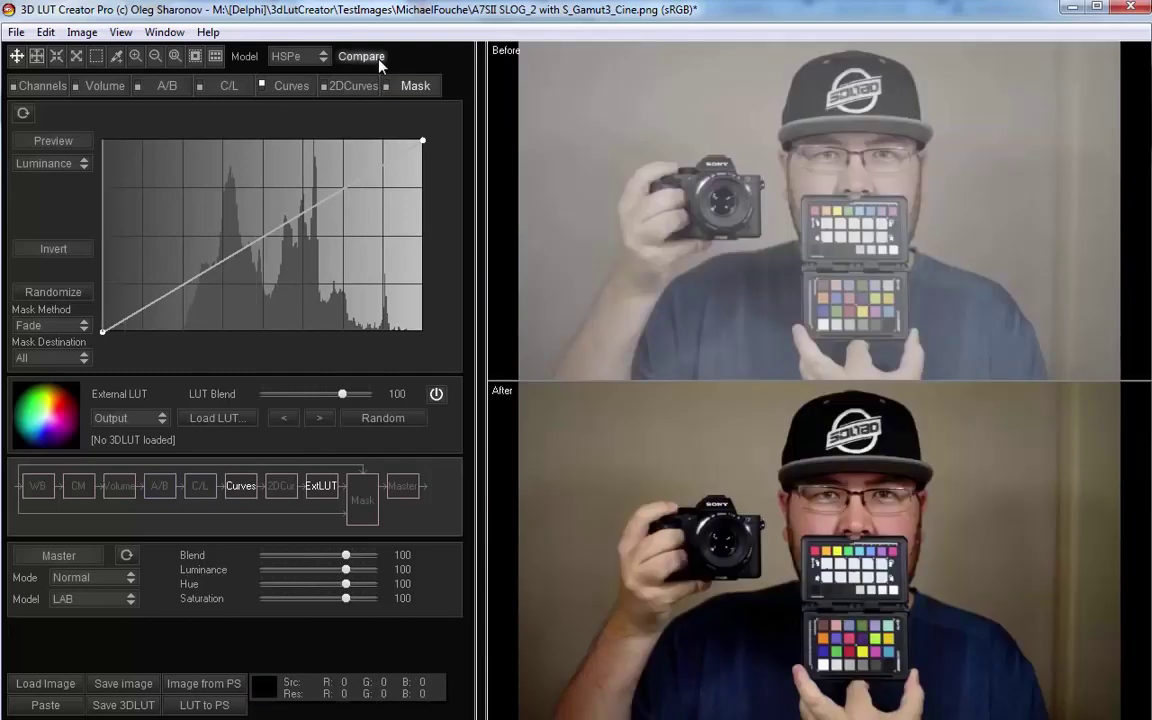
key(space)
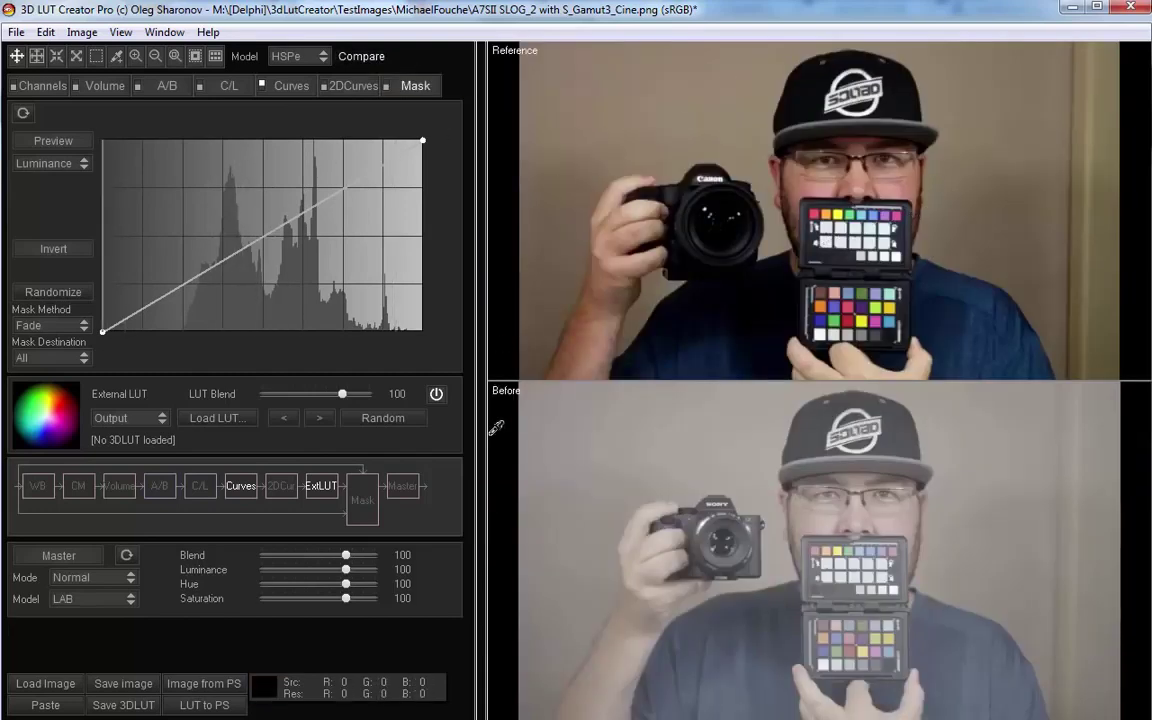
key(space)
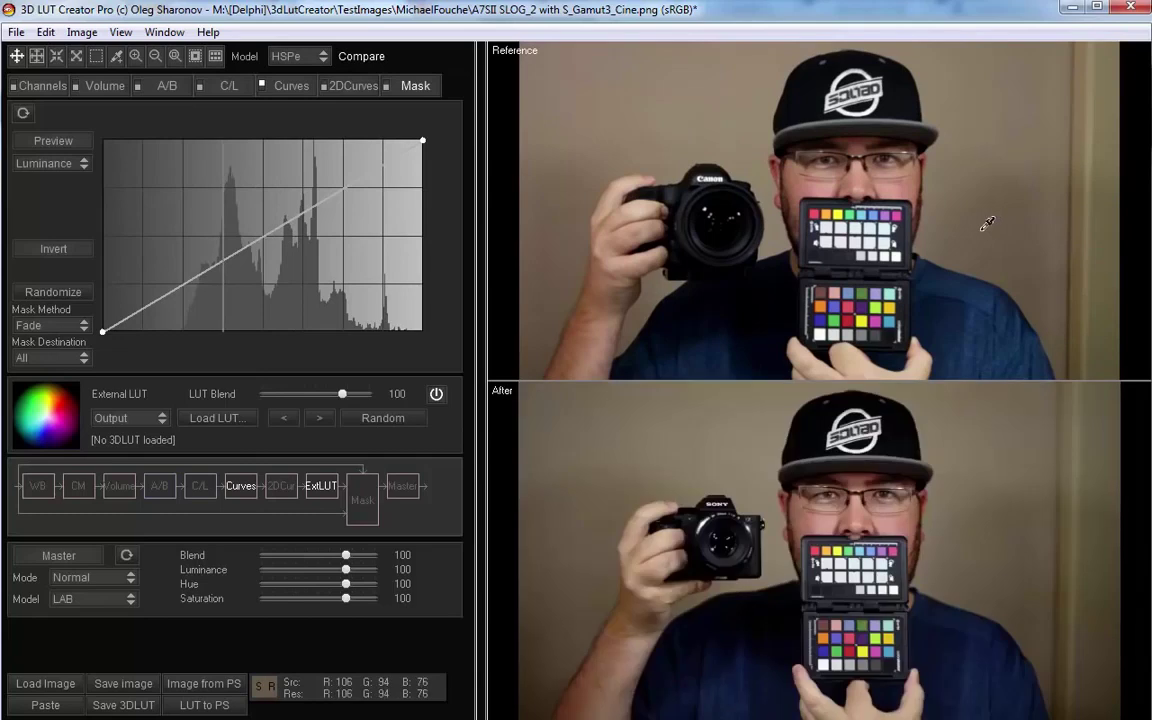